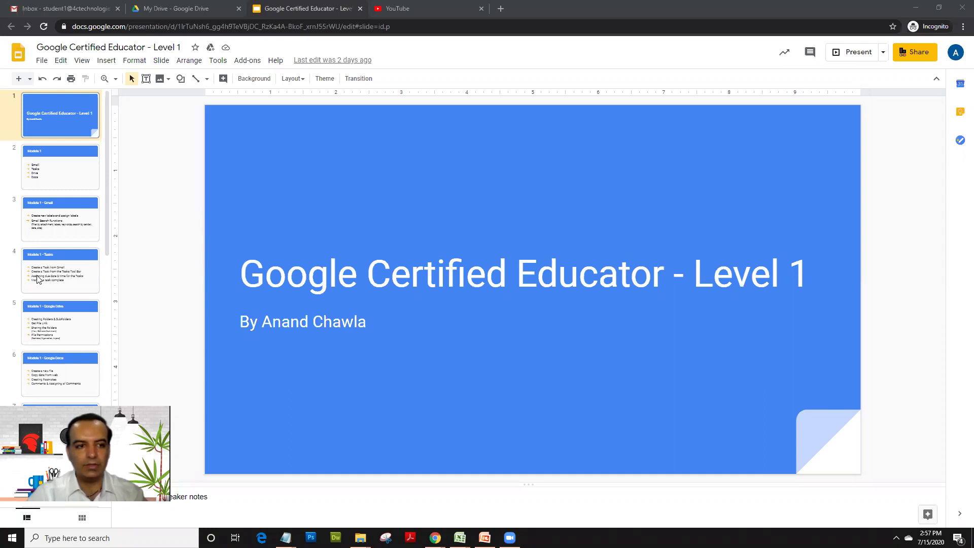
# Step: Scroll the filmstrip past the Module 3 overview to slide 13, 'Module 3 - Youtube'
pyautogui.scroll(-8, 38, 279)
pyautogui.scroll(-1, 37, 279)
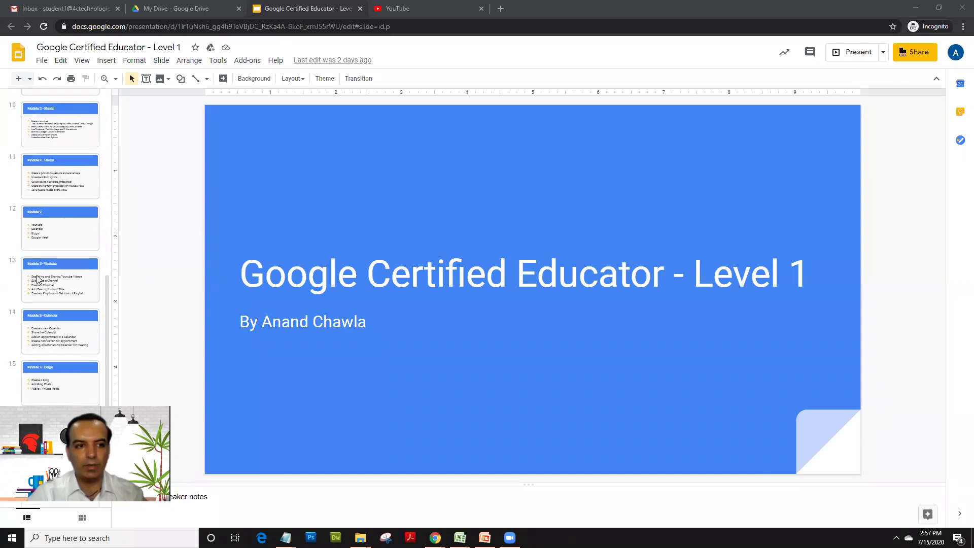
pyautogui.click(51, 247)
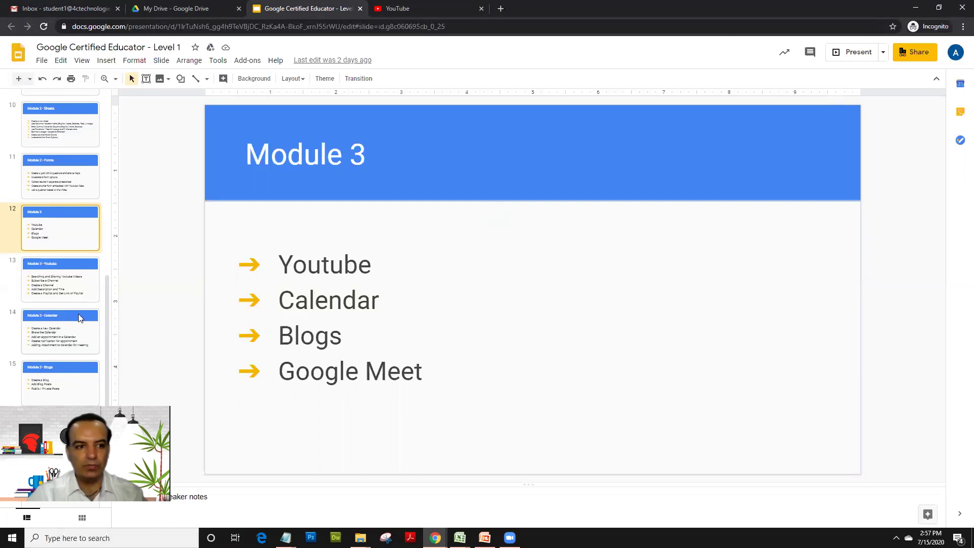
pyautogui.click(66, 287)
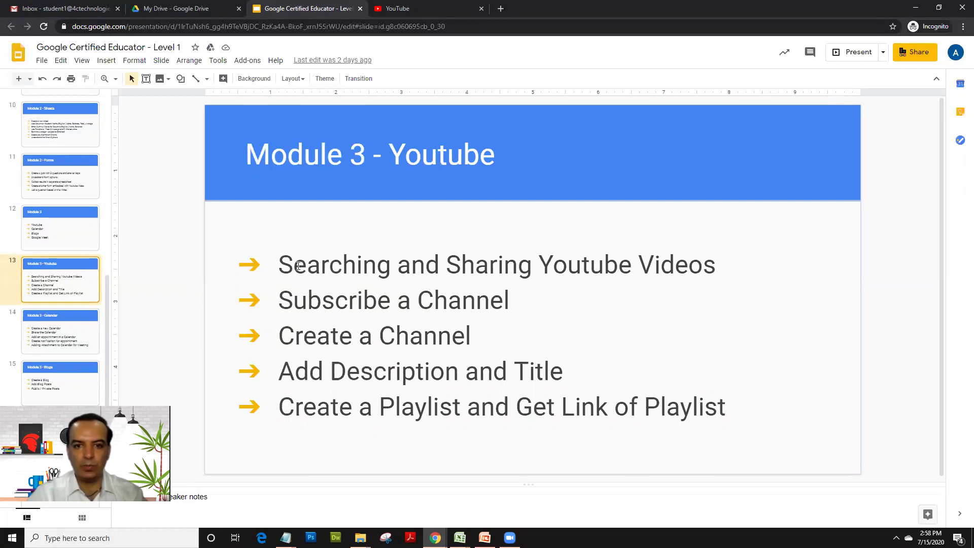
# Step: Point out the Searching and Sharing Youtube Videos, Subscribe a Channel and Create a Channel topics
pyautogui.click(502, 289)
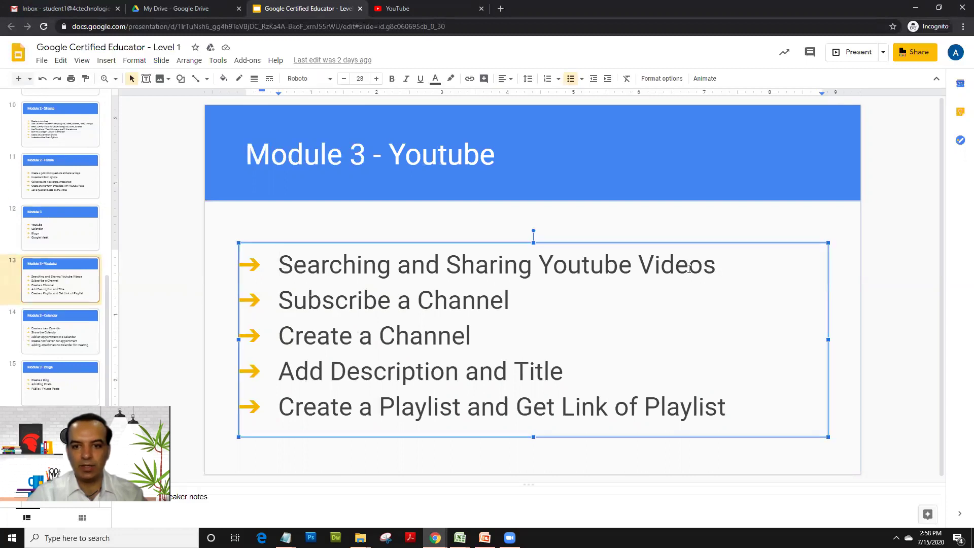
pyautogui.click(720, 267)
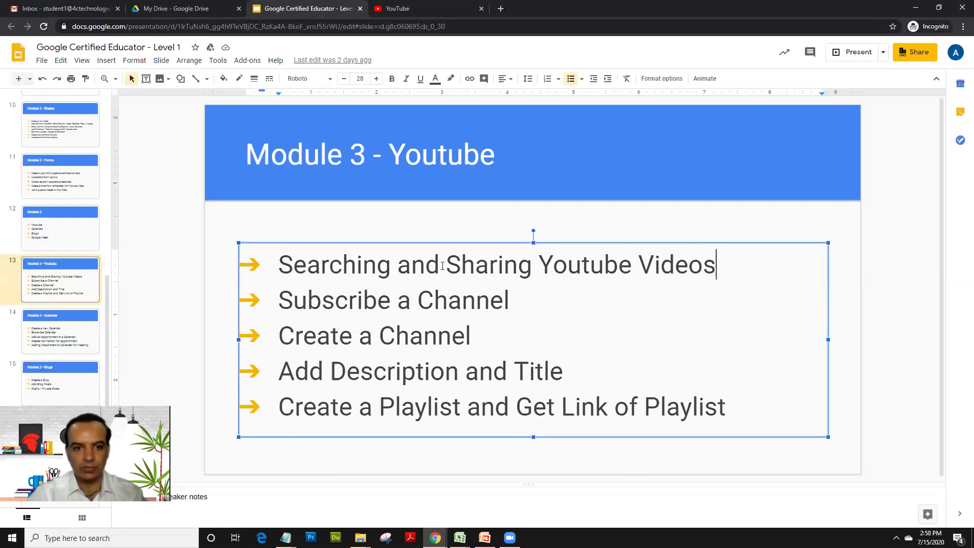
pyautogui.click(294, 299)
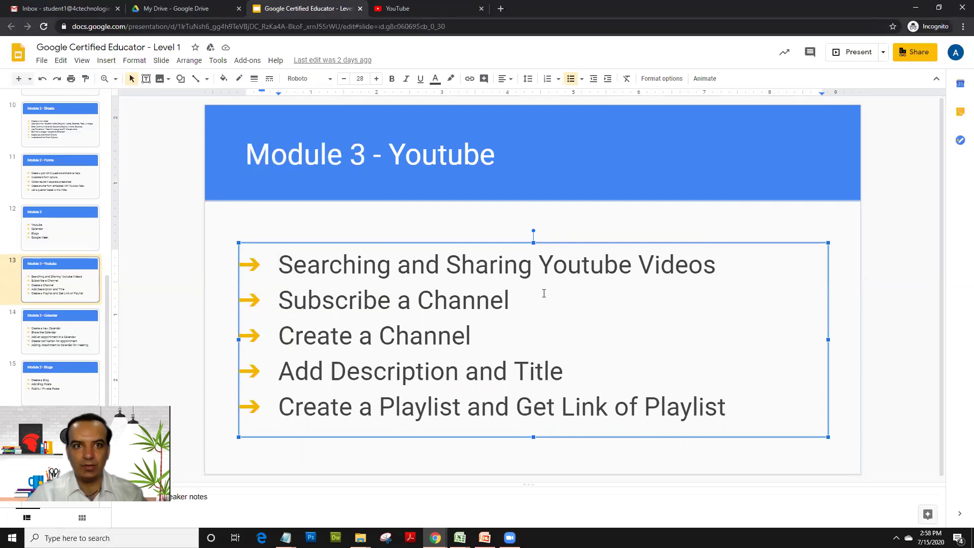
pyautogui.click(302, 336)
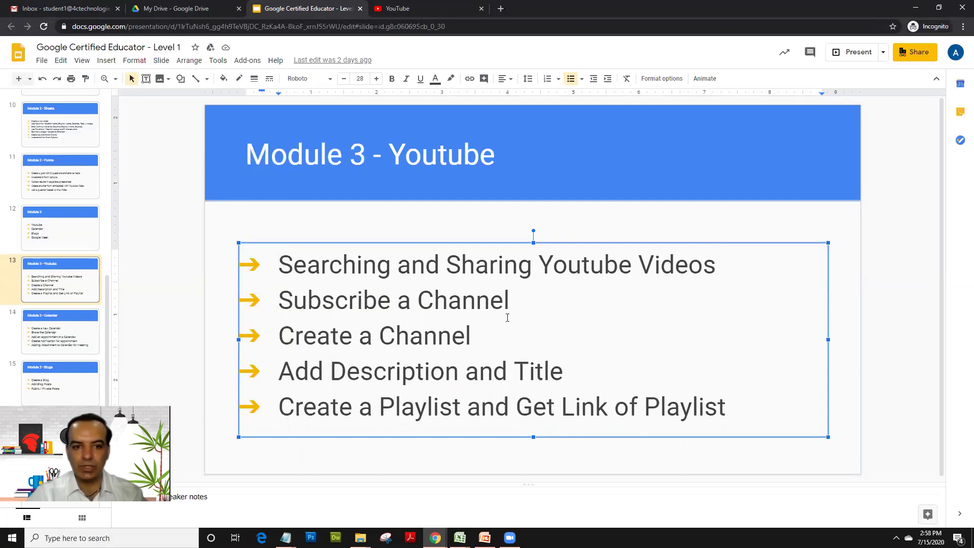
# Step: Point out the Add Description and Title and Create a Playlist topics, then go to YouTube
pyautogui.click(369, 372)
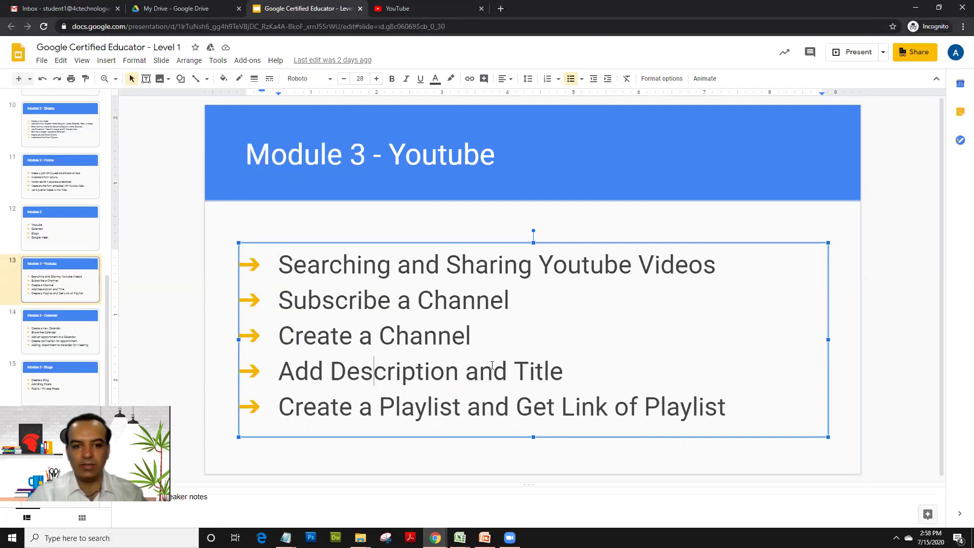
pyautogui.click(550, 366)
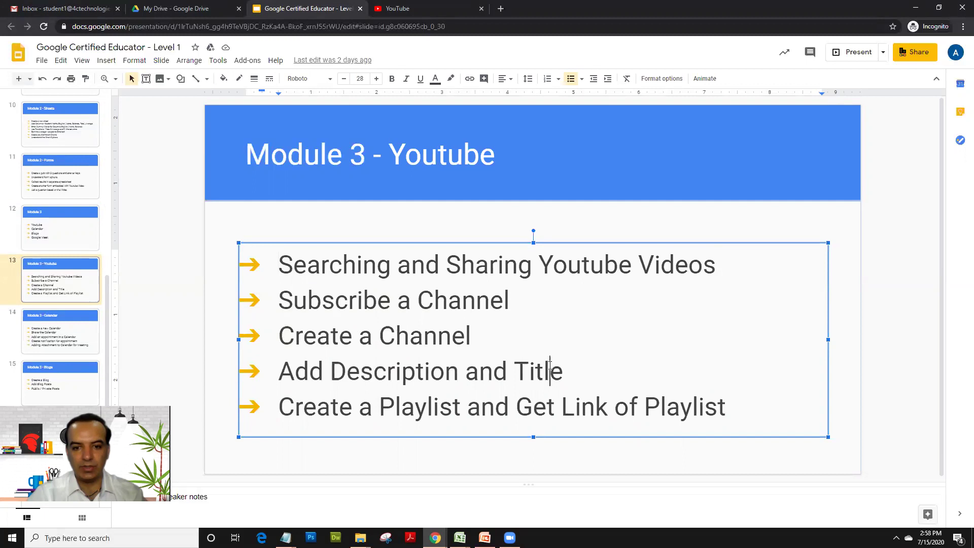
pyautogui.click(365, 410)
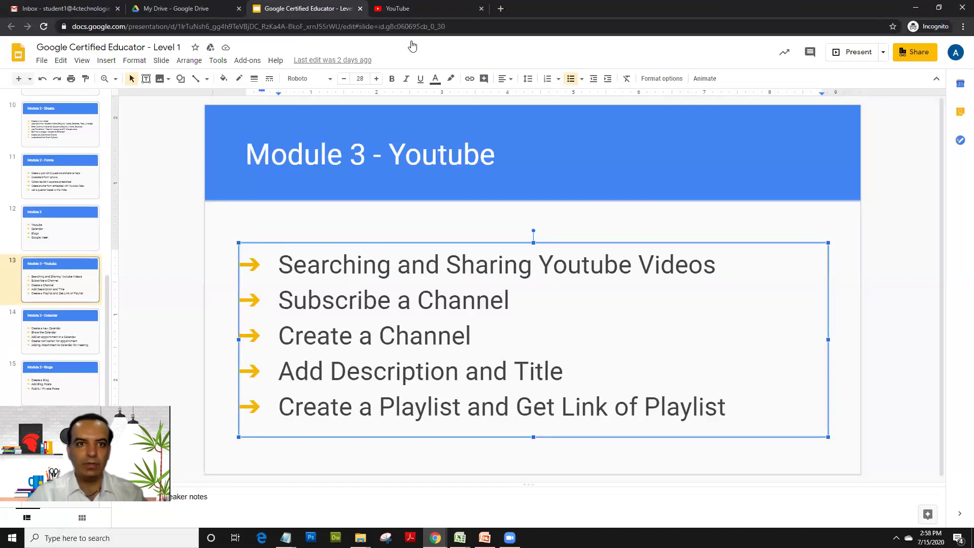
pyautogui.click(404, 14)
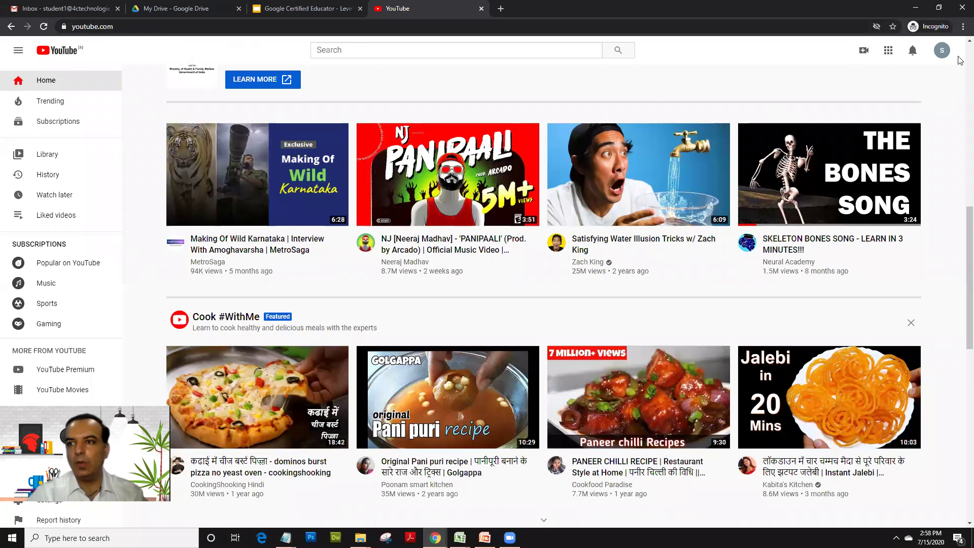
# Step: Search YouTube for 'digestive system', correcting the misspelled word
pyautogui.click(386, 52)
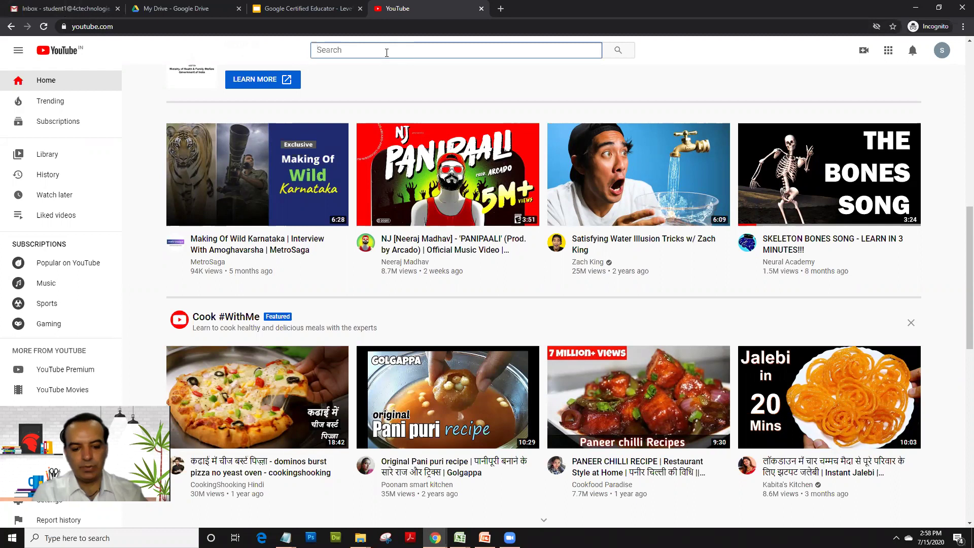
pyautogui.write('dig')
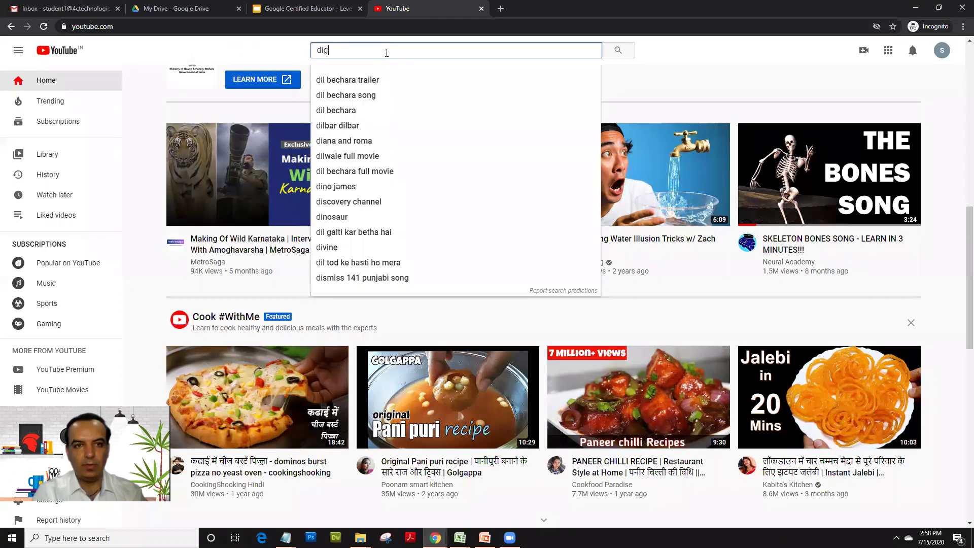
pyautogui.write('estive syt')
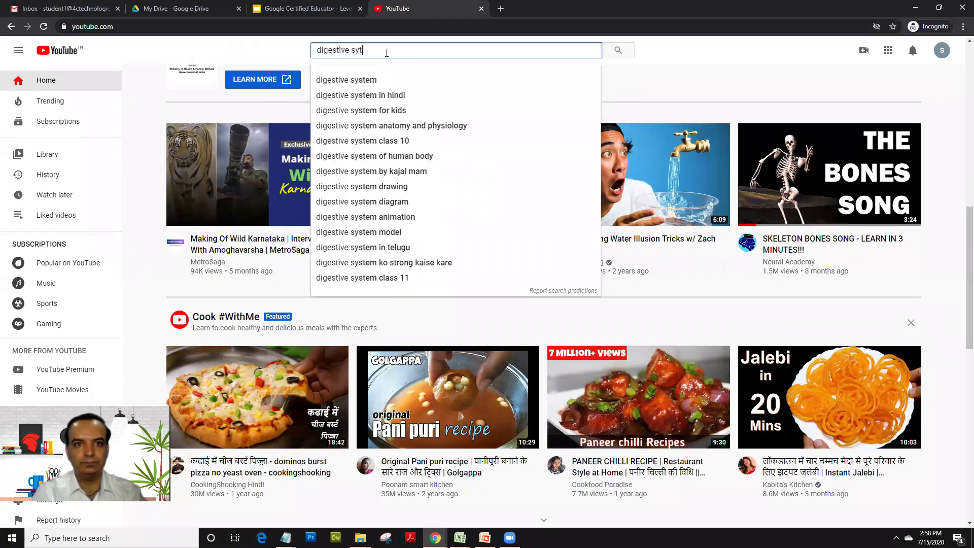
pyautogui.press('BackSpace')
pyautogui.write('stem')
pyautogui.press('Return')
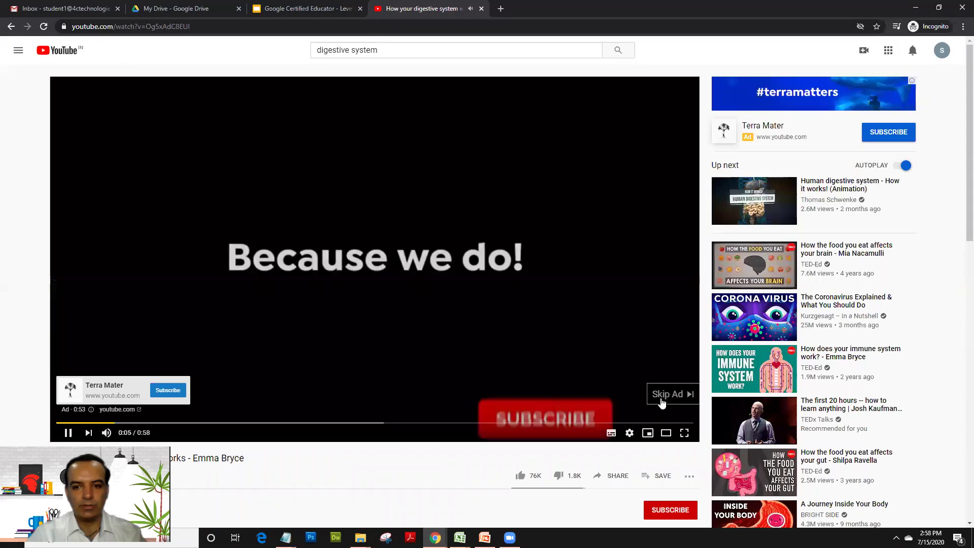
# Step: Skip the ad, resume the digestive system video, and copy its youtu.be share link
pyautogui.click(655, 399)
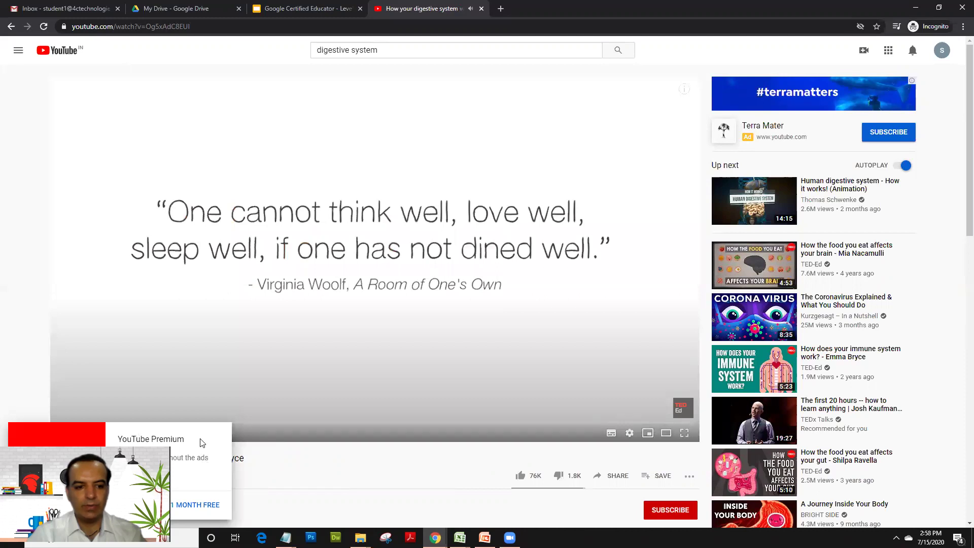
pyautogui.moveTo(174, 316); pyautogui.dragTo(128, 438)
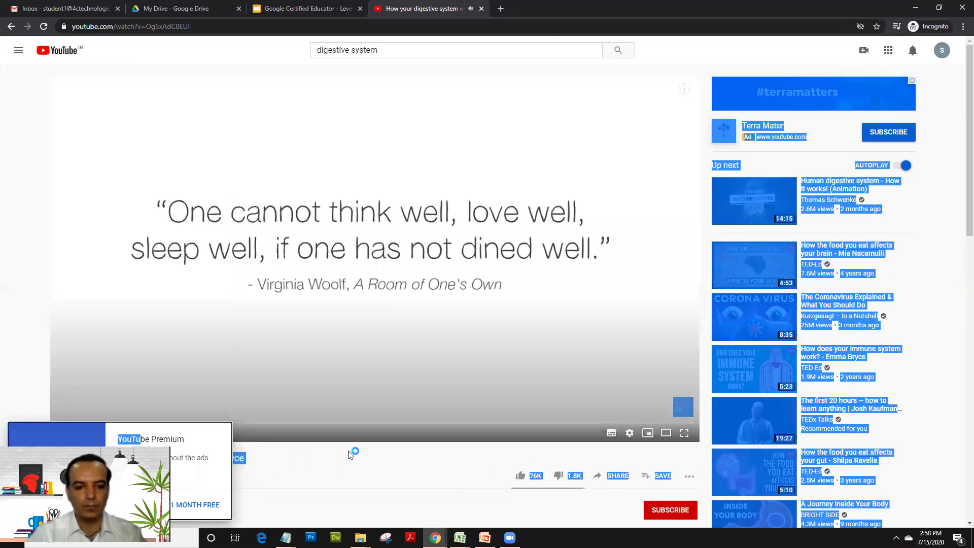
pyautogui.click(330, 332)
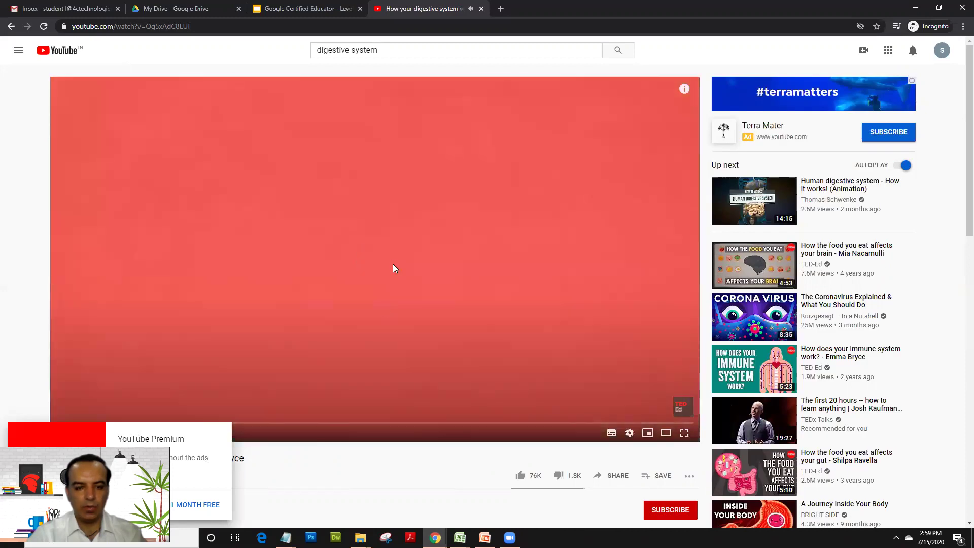
pyautogui.scroll(-3, 395, 280)
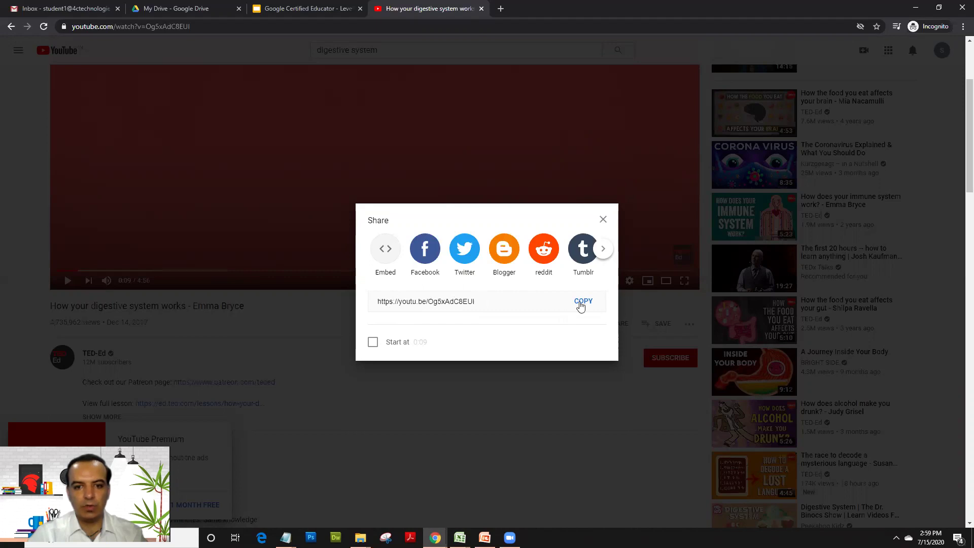
pyautogui.click(582, 301)
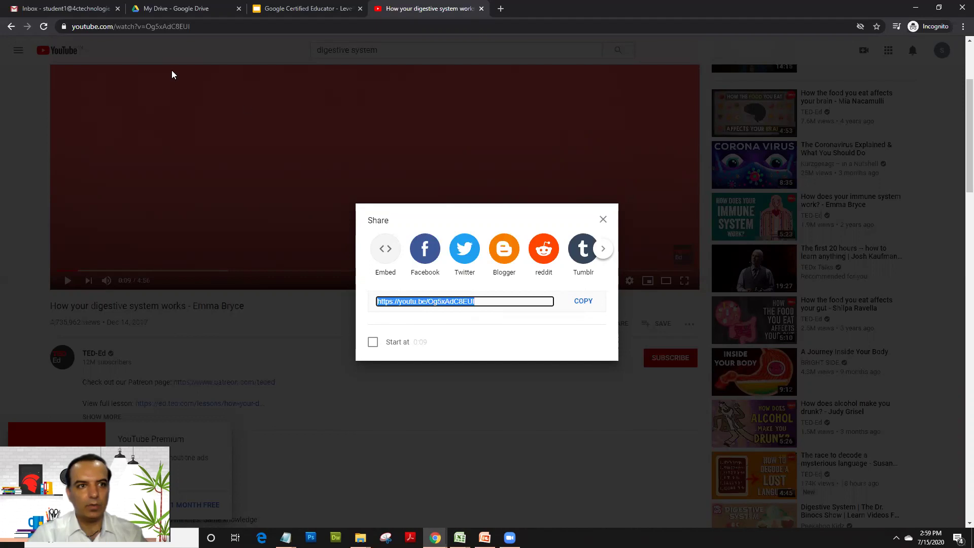
pyautogui.press('Escape')
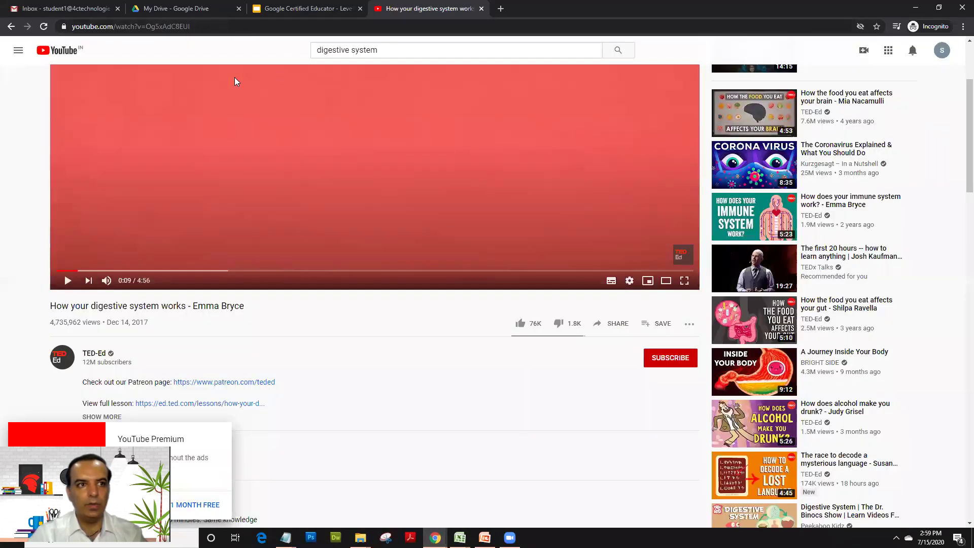
# Step: Start a new Gmail message addressed to the student's e-mail address
pyautogui.click(70, 7)
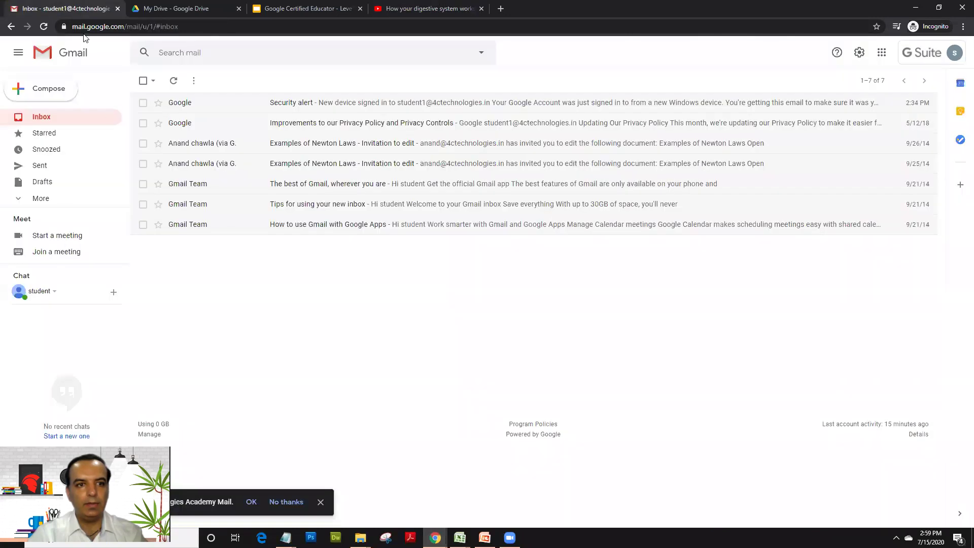
pyautogui.click(47, 95)
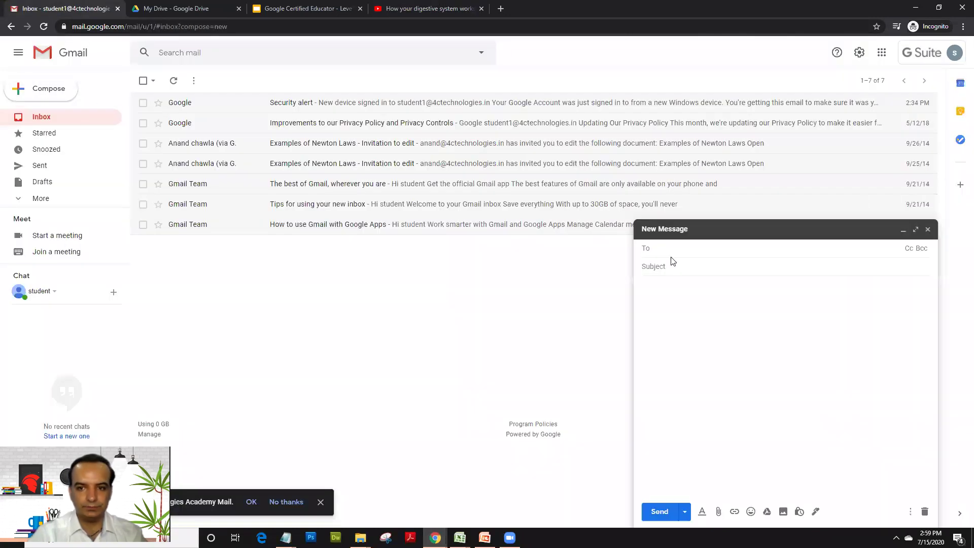
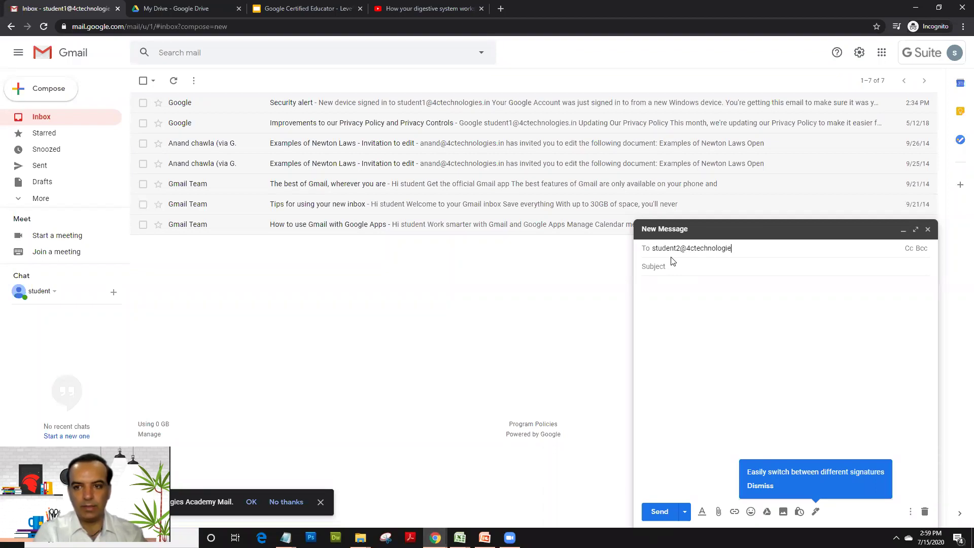
pyautogui.press('Return')
pyautogui.press('Tab')
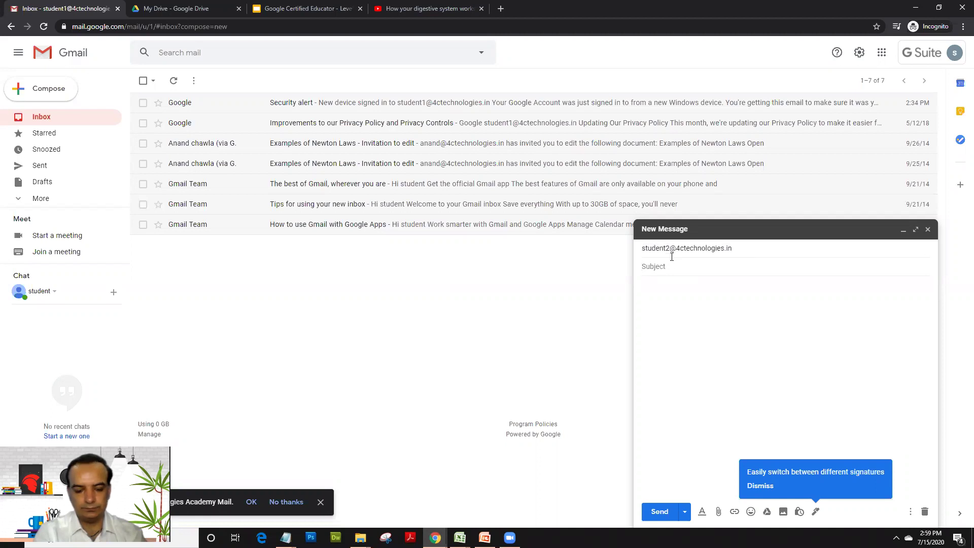
# Step: Add subject 'here is the video for you', body 'Hello Video for digestive system', and paste the link
pyautogui.write('here is the video')
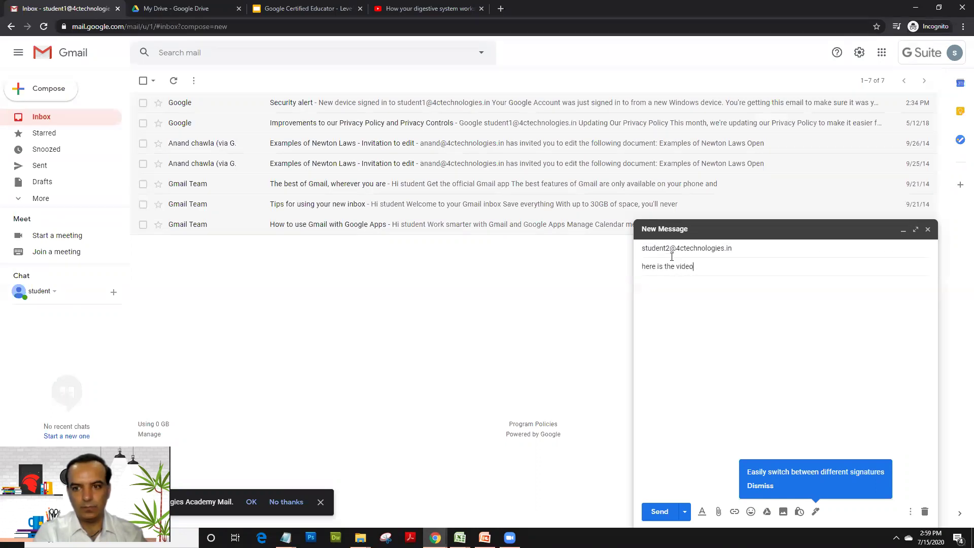
pyautogui.write(' for you')
pyautogui.press('Tab')
pyautogui.write('Hell')
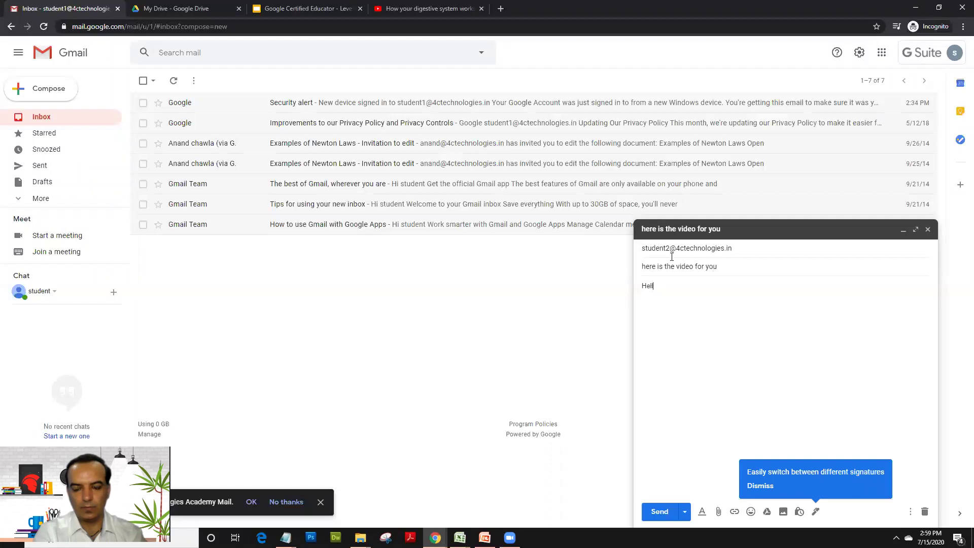
pyautogui.write('o Video for digestive ')
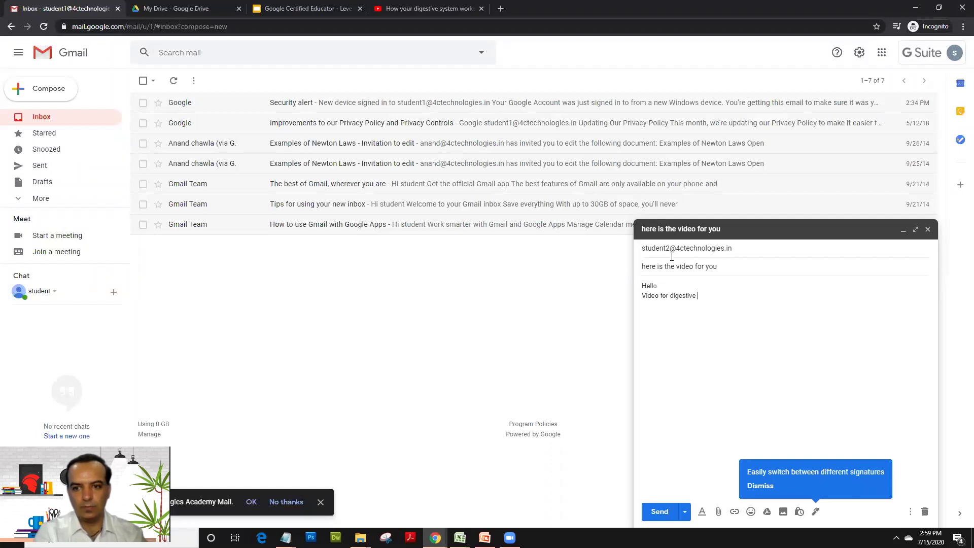
pyautogui.write('system')
pyautogui.press('Return')
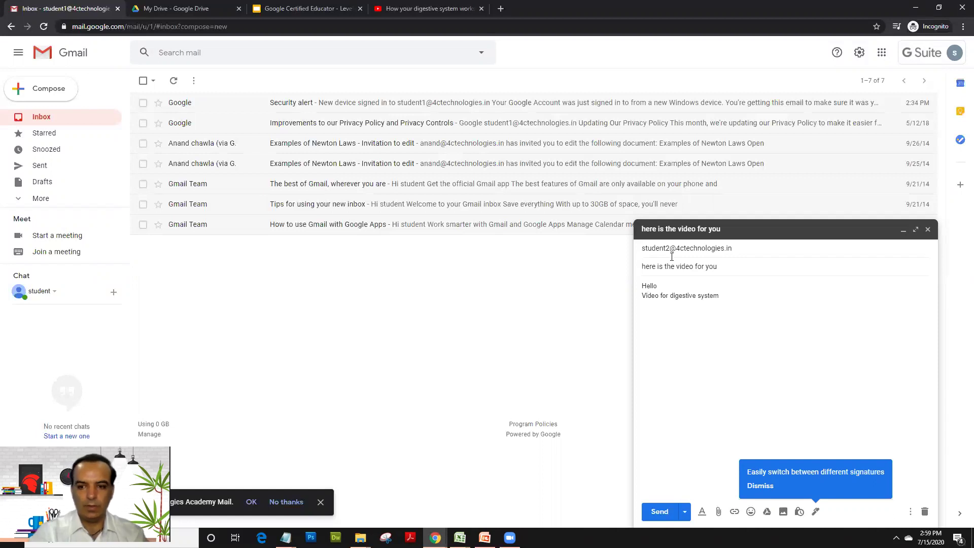
pyautogui.hotkey('ctrl', 'v')
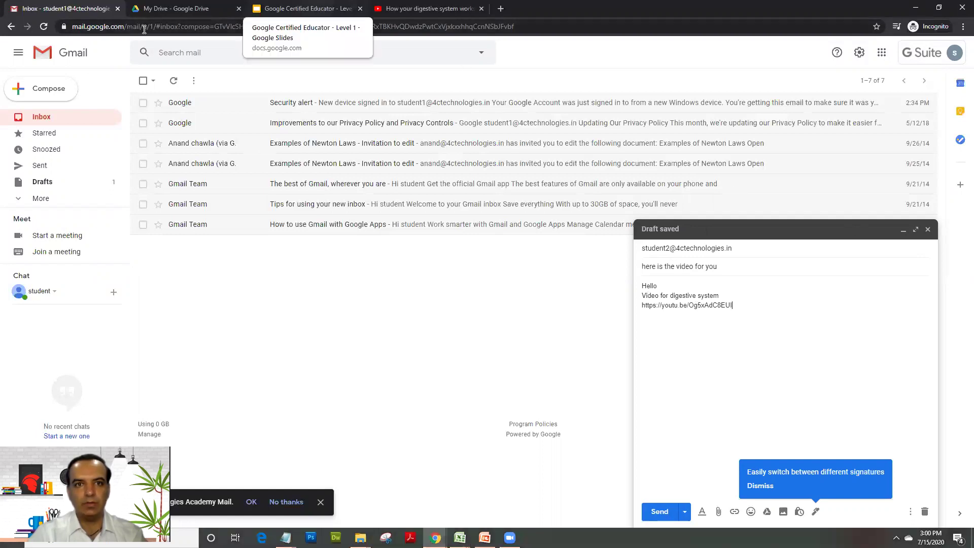
# Step: Return to the digestive system video and display its share link again
pyautogui.hotkey('ctrl', '4')
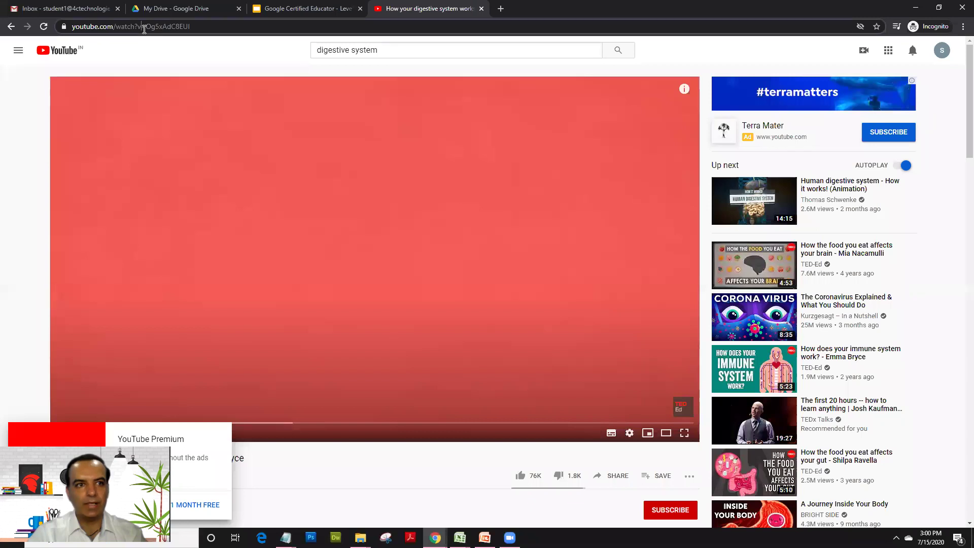
pyautogui.click(113, 30)
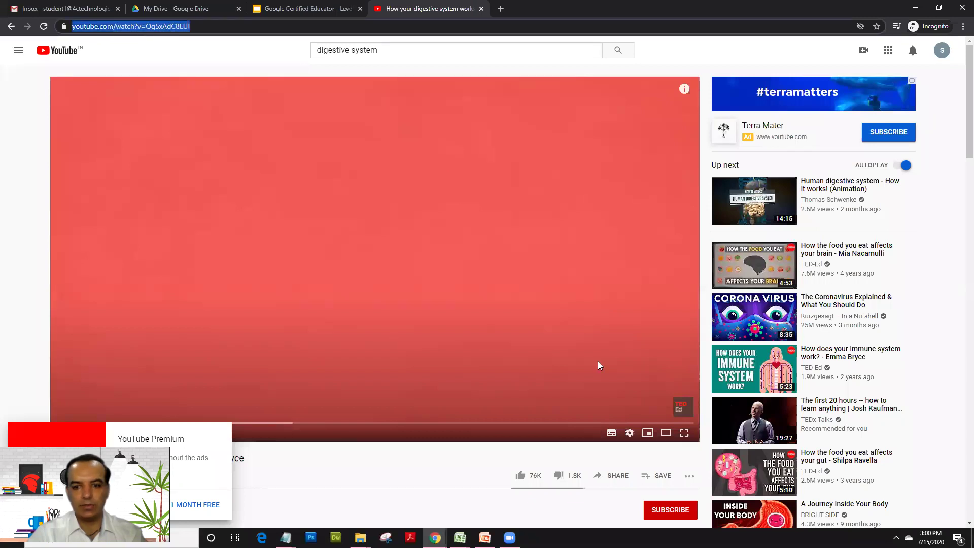
pyautogui.click(619, 476)
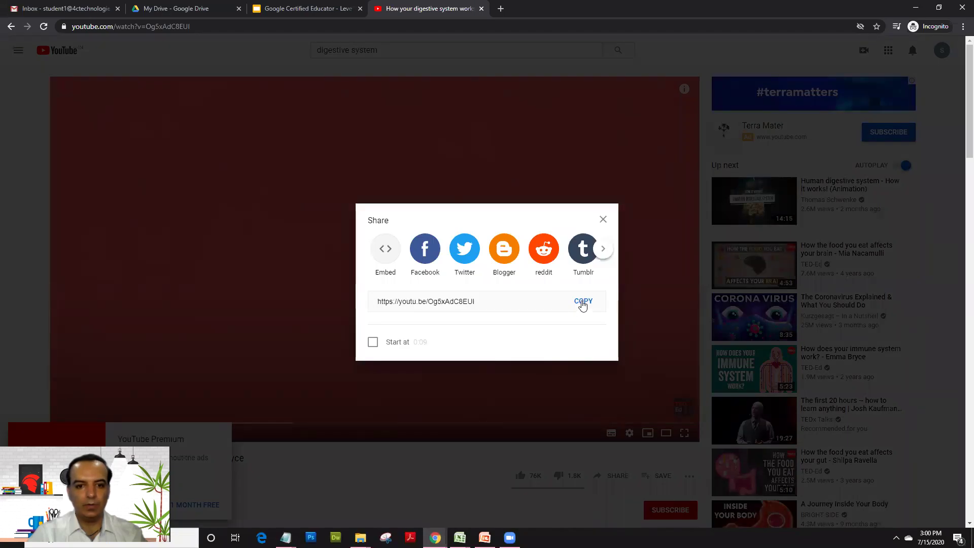
pyautogui.click(602, 219)
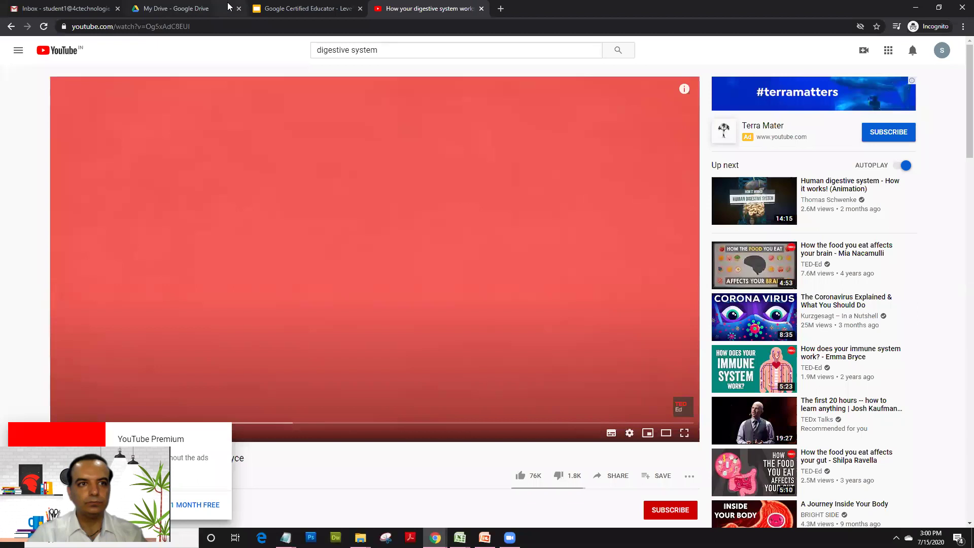
# Step: Highlight the 'Subscribe a Channel' topic on the slide, then return to the video's channel details
pyautogui.click(352, 7)
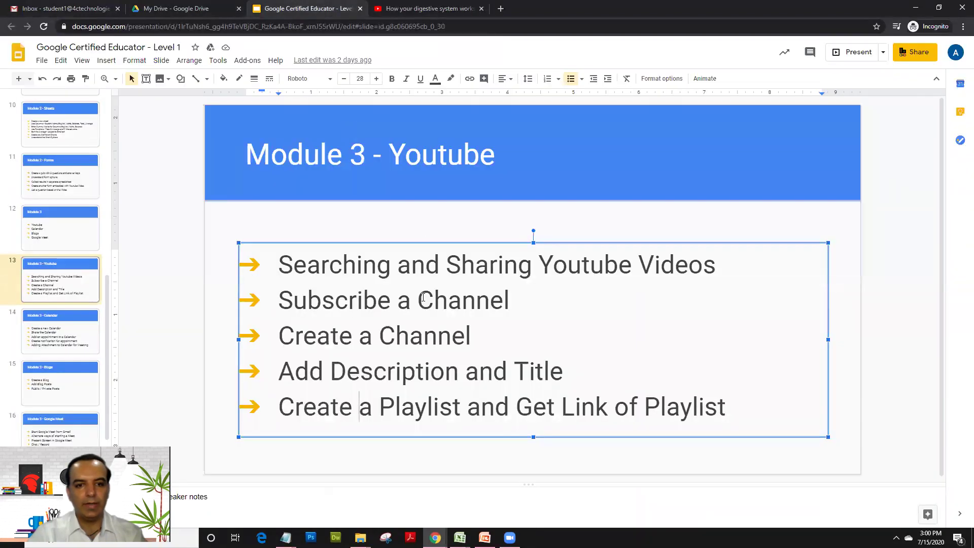
pyautogui.click(421, 299)
pyautogui.moveTo(277, 300); pyautogui.dragTo(514, 287)
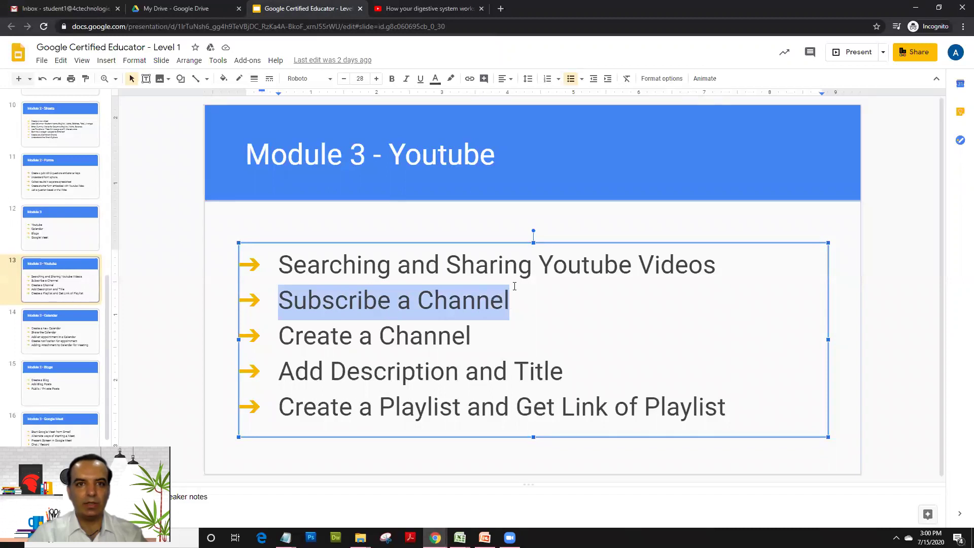
pyautogui.click(427, 9)
pyautogui.scroll(-4, 428, 206)
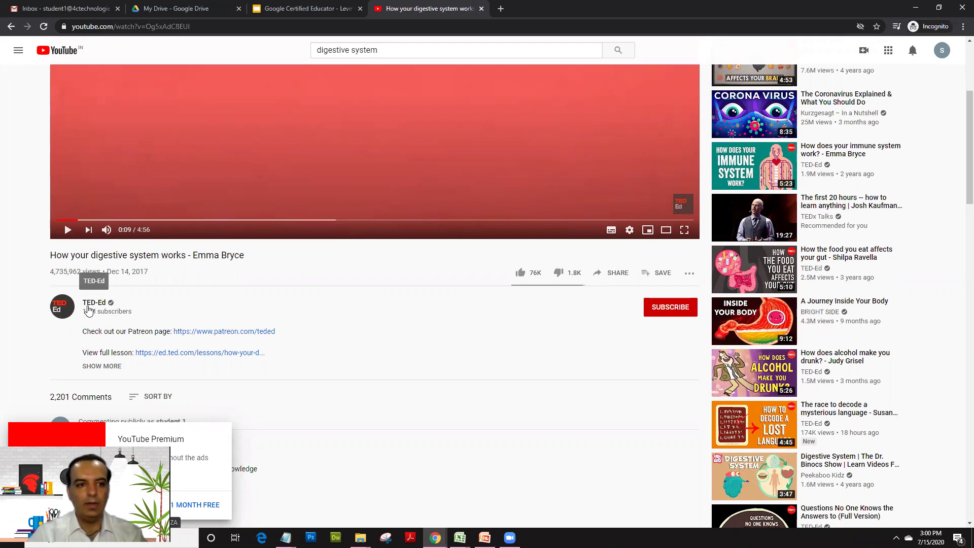
# Step: Open the TED-Ed channel from the video, pause its trailer, and subscribe to it
pyautogui.click(90, 309)
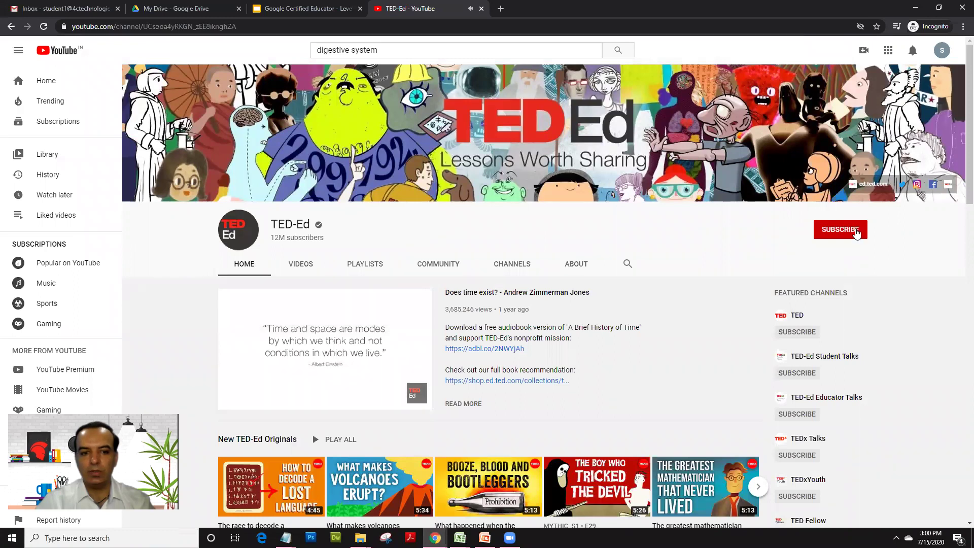
pyautogui.click(234, 402)
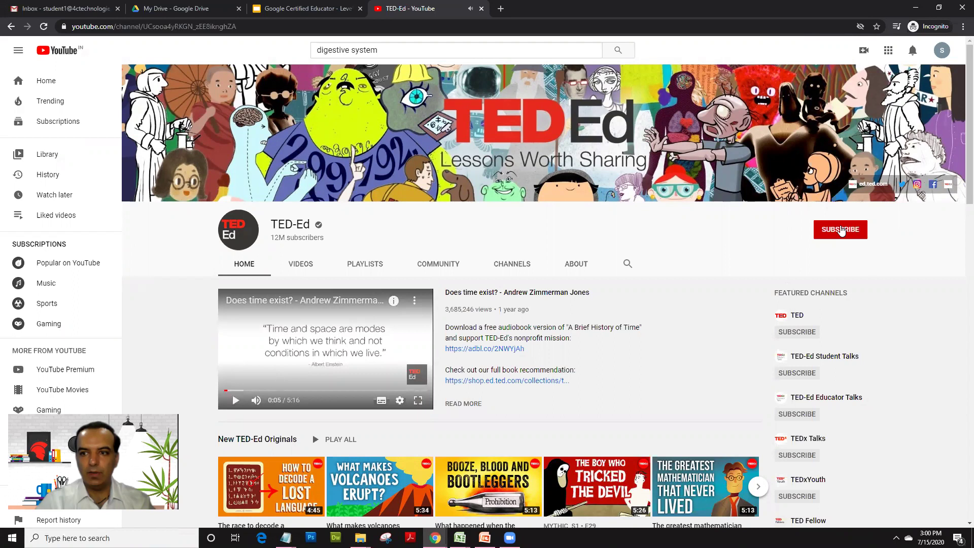
pyautogui.click(841, 230)
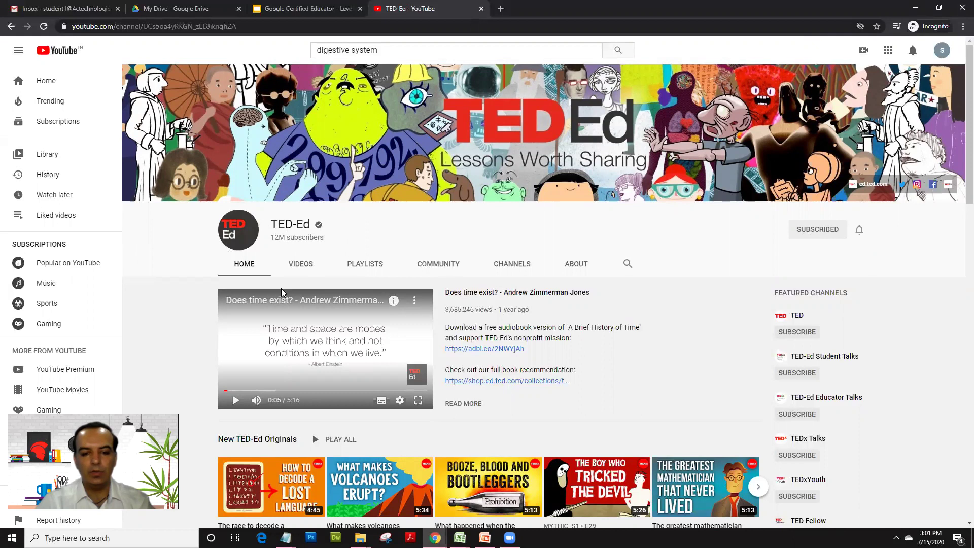
pyautogui.scroll(-1, 282, 288)
pyautogui.scroll(1, 292, 107)
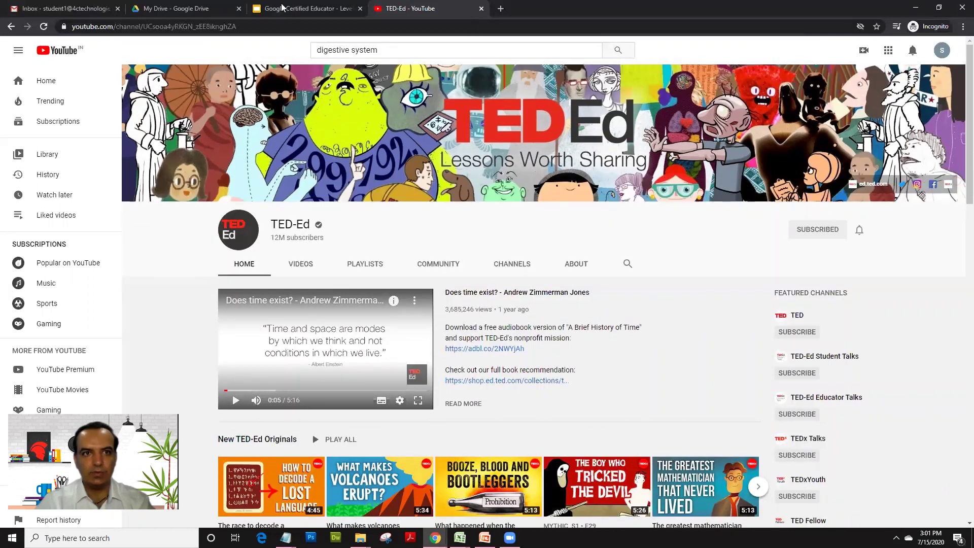
# Step: Back on the slide, re-highlight the 'Subscribe a Channel' line and clear the selection
pyautogui.click(283, 6)
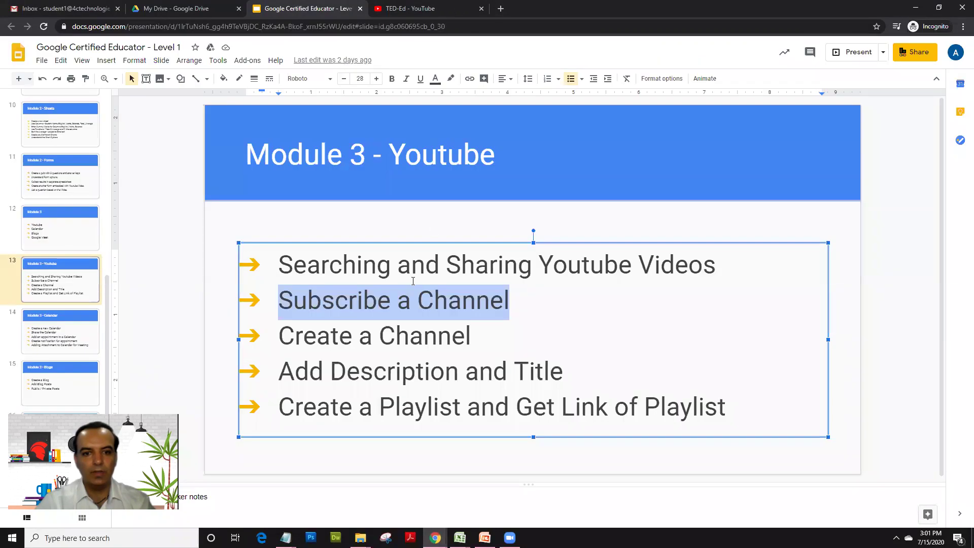
pyautogui.click(307, 300)
pyautogui.moveTo(277, 299); pyautogui.dragTo(538, 279)
pyautogui.click(517, 311)
pyautogui.doubleClick(518, 311)
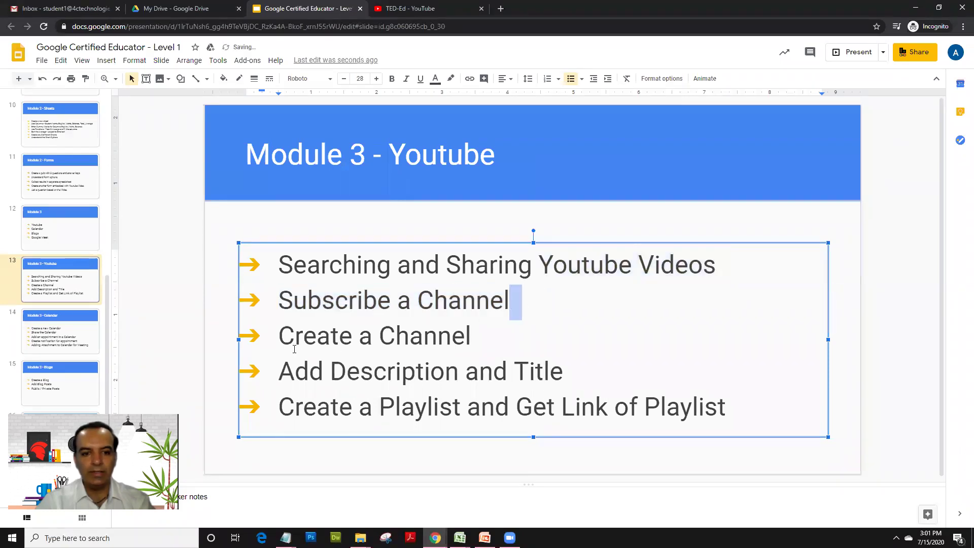
# Step: Highlight the 'Create a Channel' topic in the slide's text box
pyautogui.moveTo(281, 338); pyautogui.dragTo(737, 411)
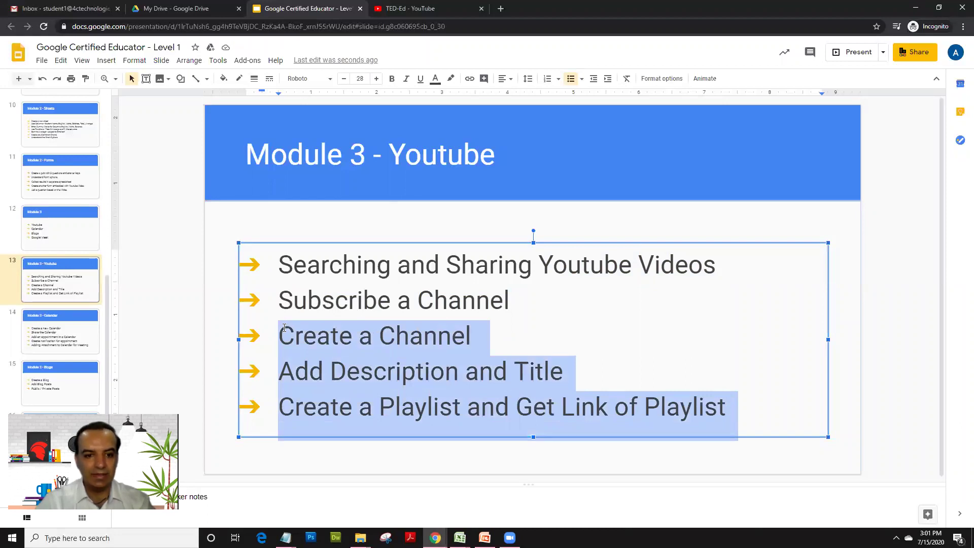
pyautogui.click(355, 308)
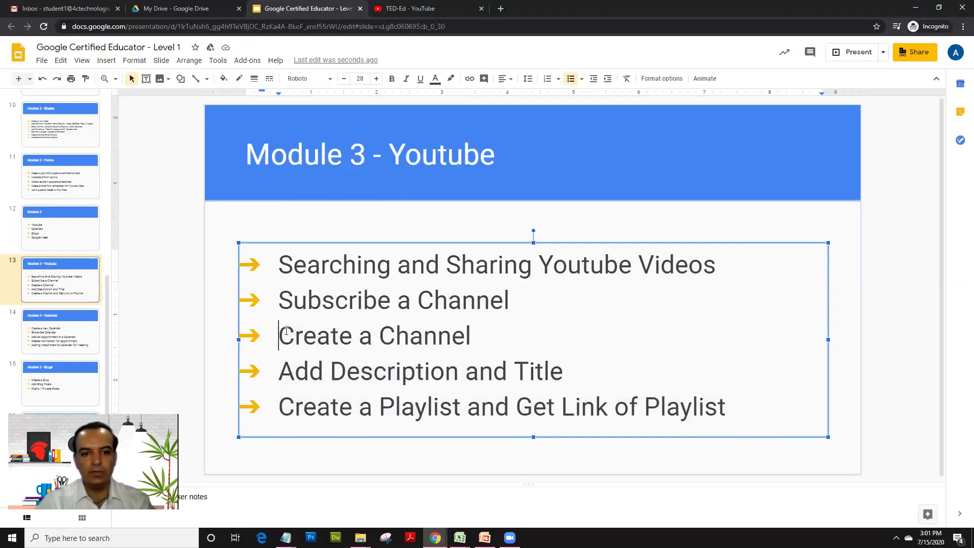
pyautogui.moveTo(278, 335); pyautogui.dragTo(512, 336)
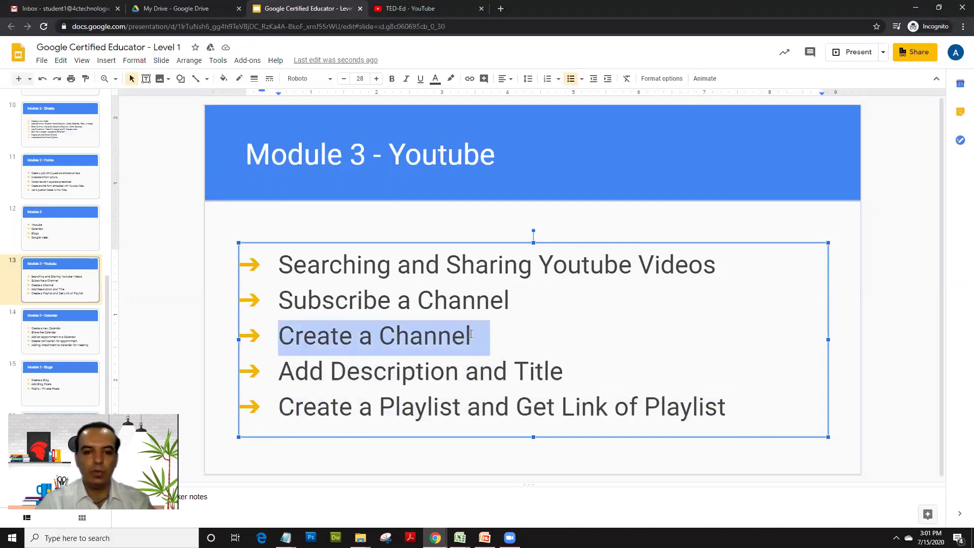
pyautogui.click(471, 333)
pyautogui.moveTo(473, 335); pyautogui.dragTo(514, 289)
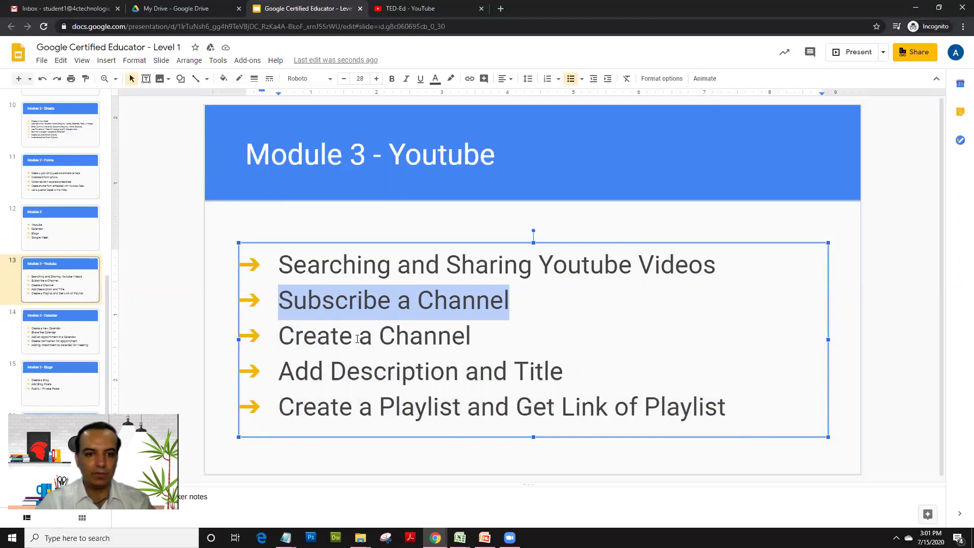
pyautogui.click(279, 334)
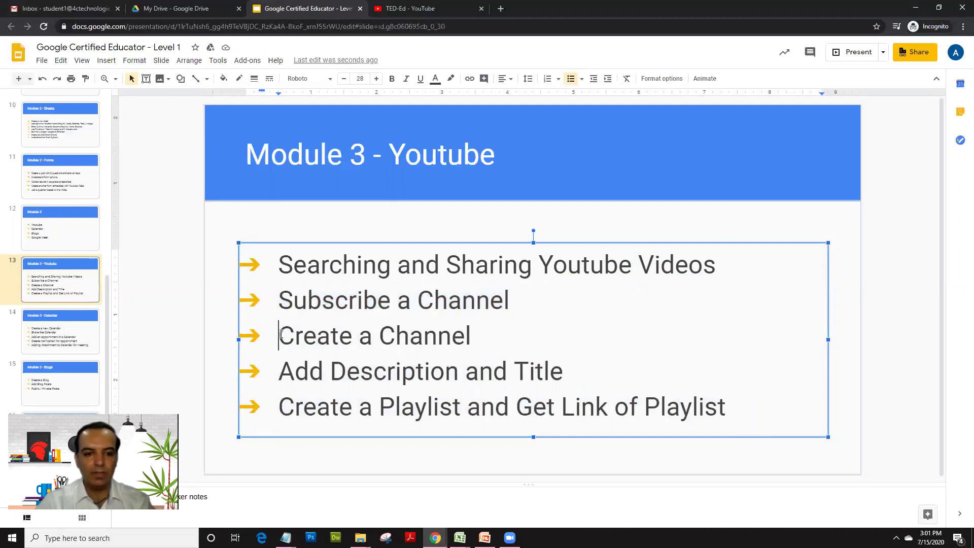
pyautogui.moveTo(278, 334); pyautogui.dragTo(473, 332)
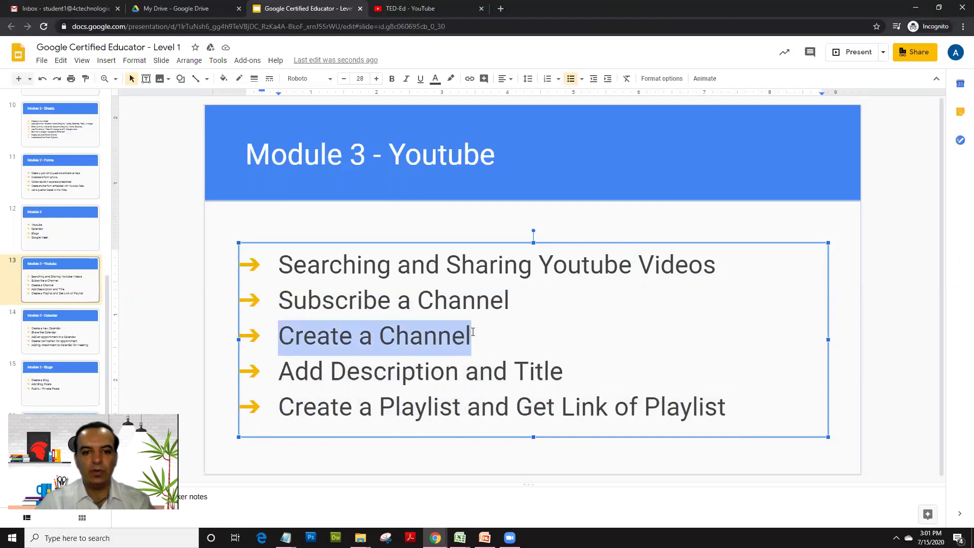
# Step: On the TED-Ed channel page, open the avatar menu and point out the signed-in account details
pyautogui.click(408, 5)
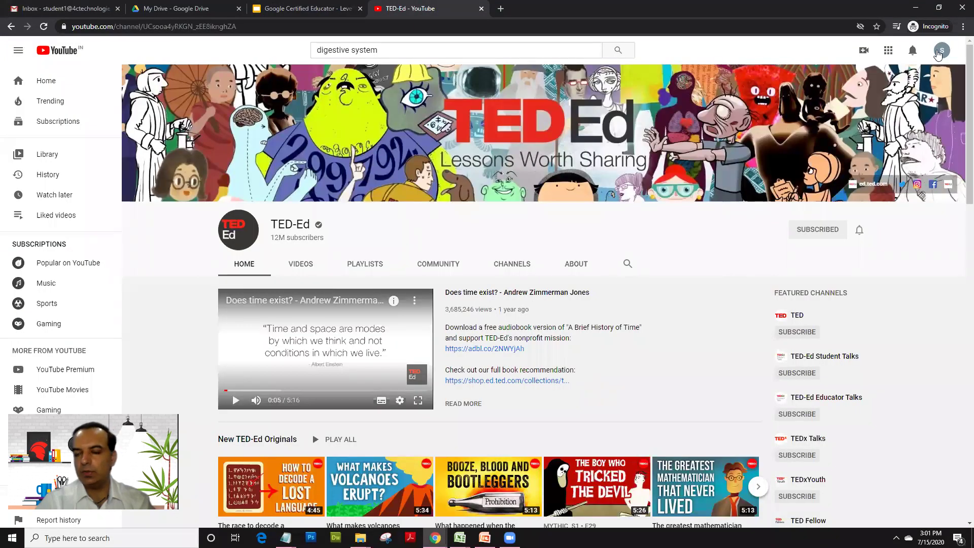
pyautogui.click(941, 53)
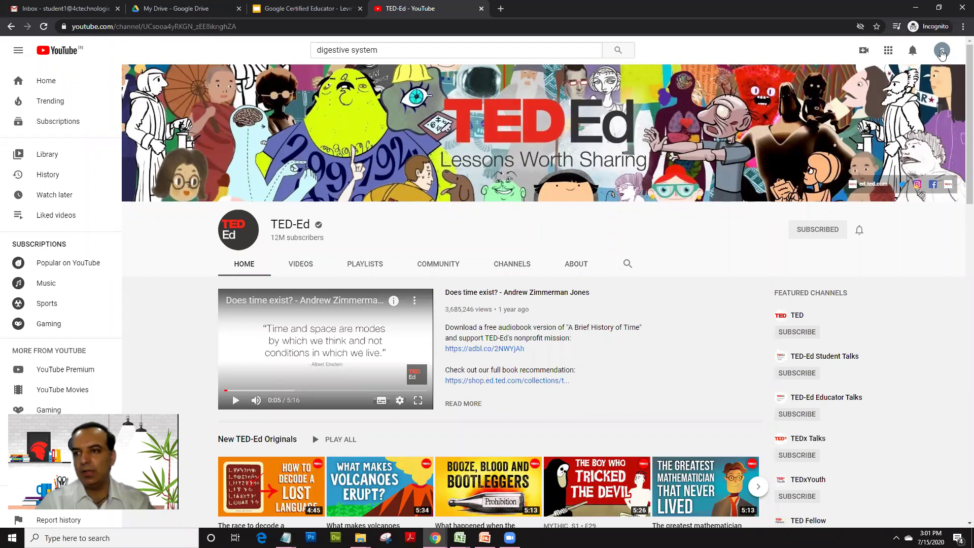
pyautogui.click(942, 53)
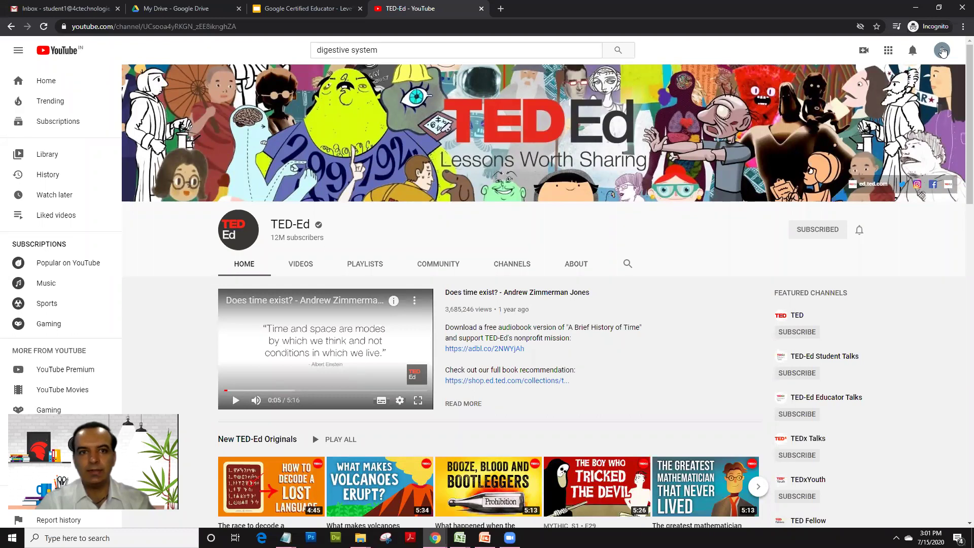
pyautogui.click(943, 52)
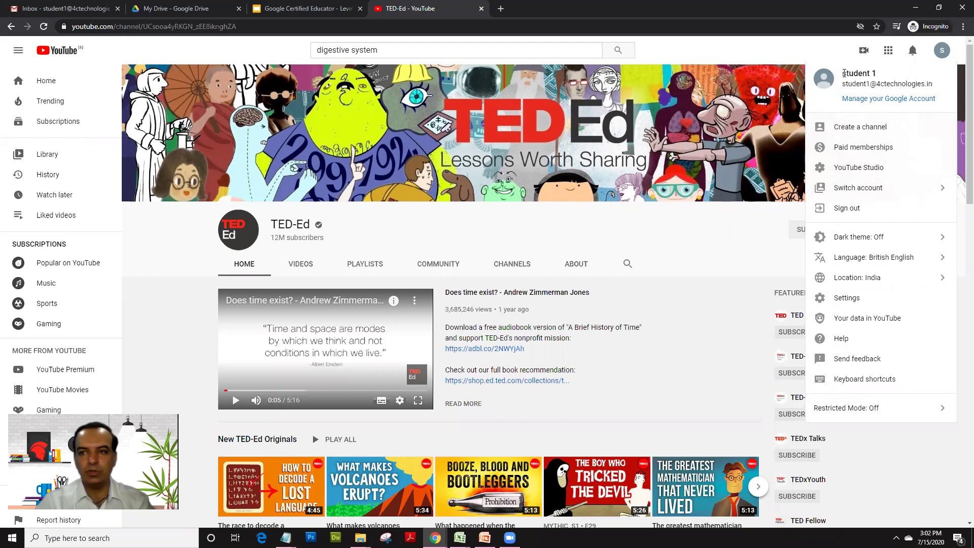
pyautogui.moveTo(844, 73); pyautogui.dragTo(939, 86)
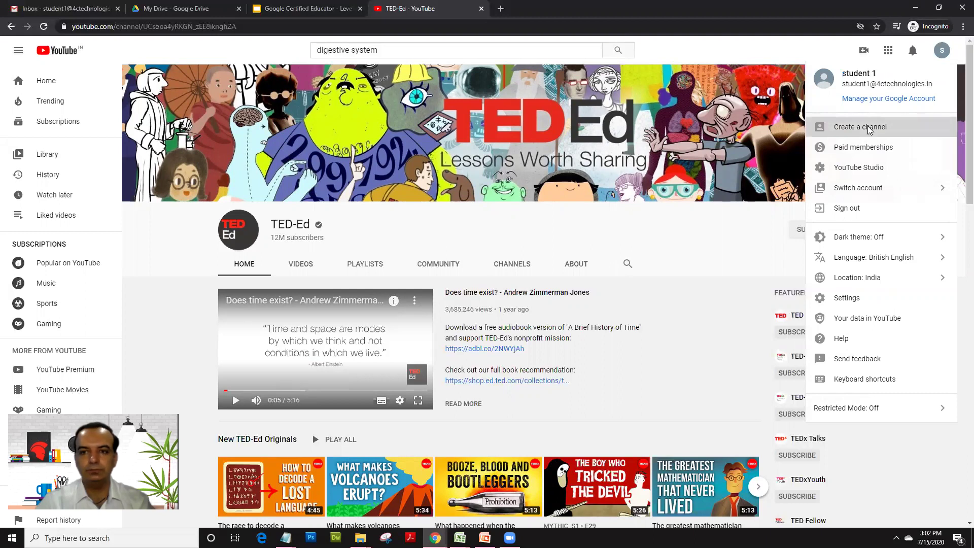
# Step: Create a YouTube channel for this account using the 'Use your name' option
pyautogui.click(868, 129)
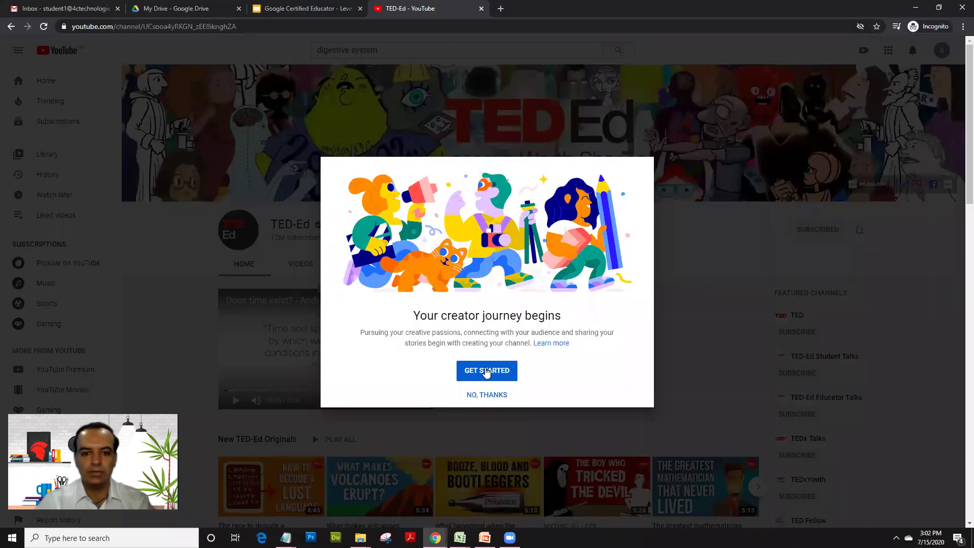
pyautogui.click(486, 371)
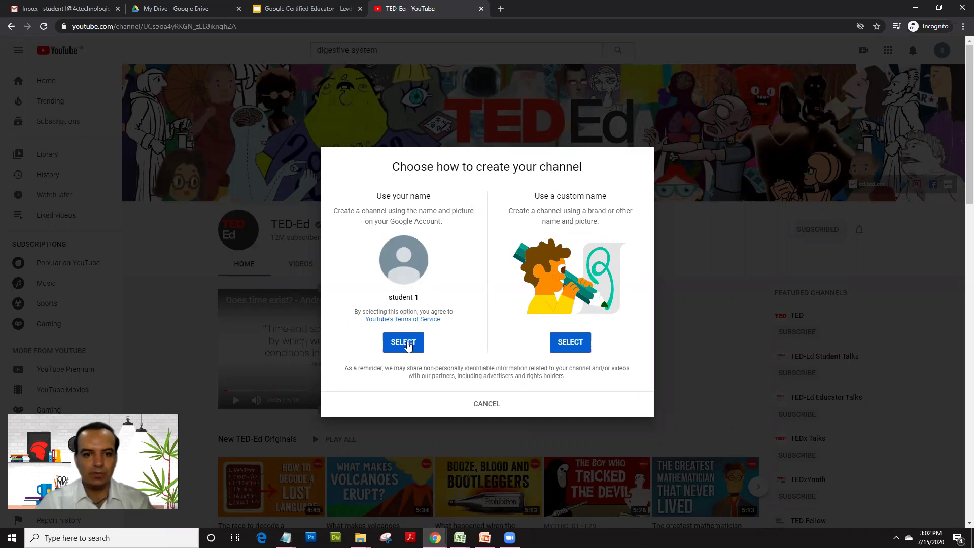
pyautogui.click(408, 345)
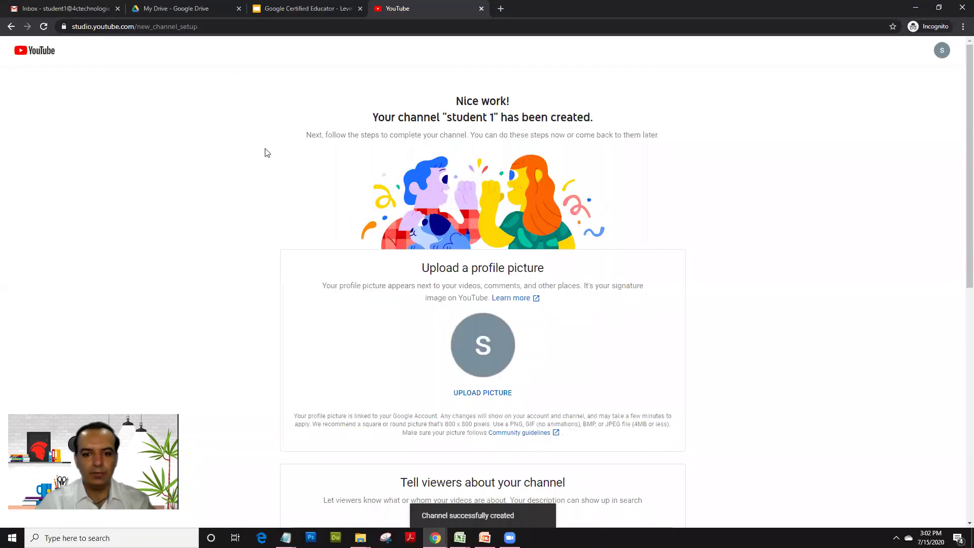
# Step: Enter 'Hi this is my new channel' as the channel description and save the setup
pyautogui.scroll(-1, 279, 194)
pyautogui.scroll(-1, 278, 194)
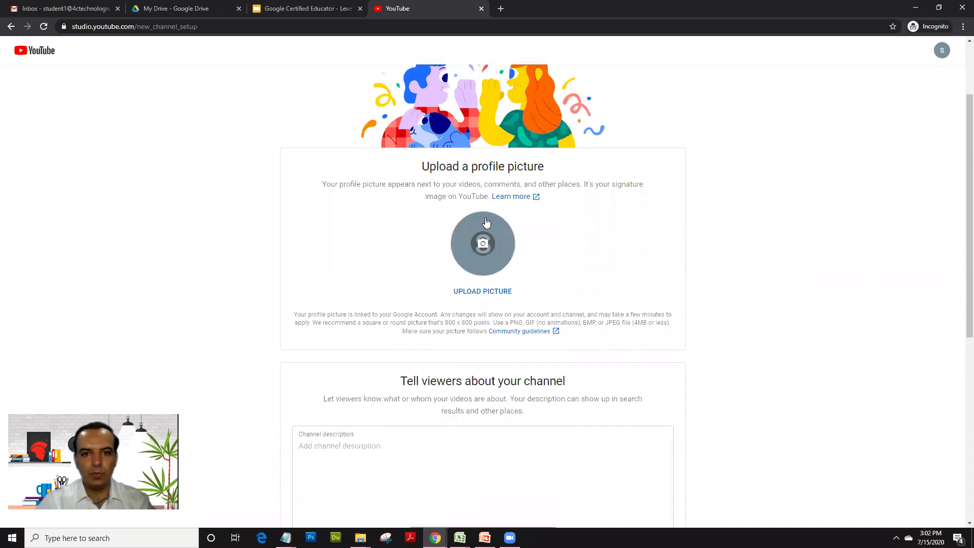
pyautogui.scroll(-4, 385, 272)
pyautogui.click(351, 249)
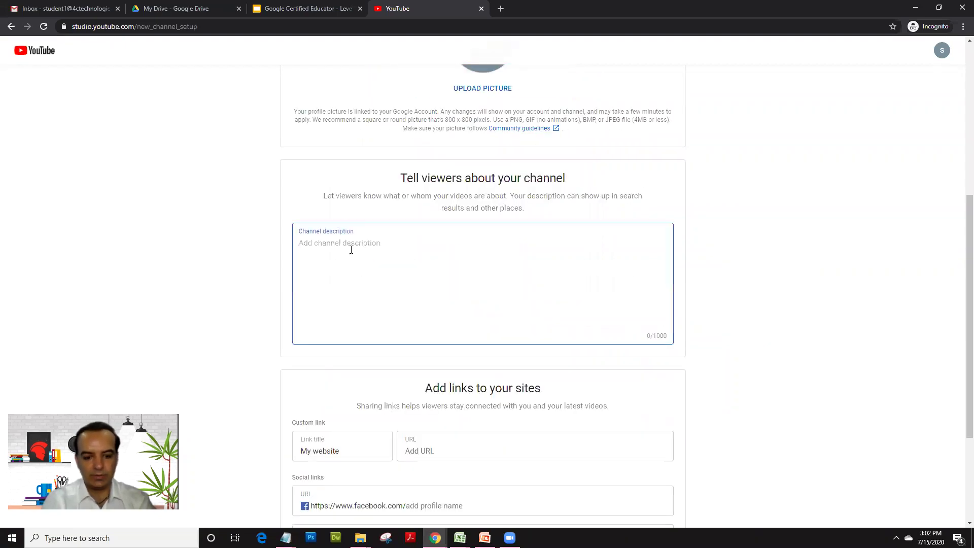
pyautogui.write('Hi this is my new channel')
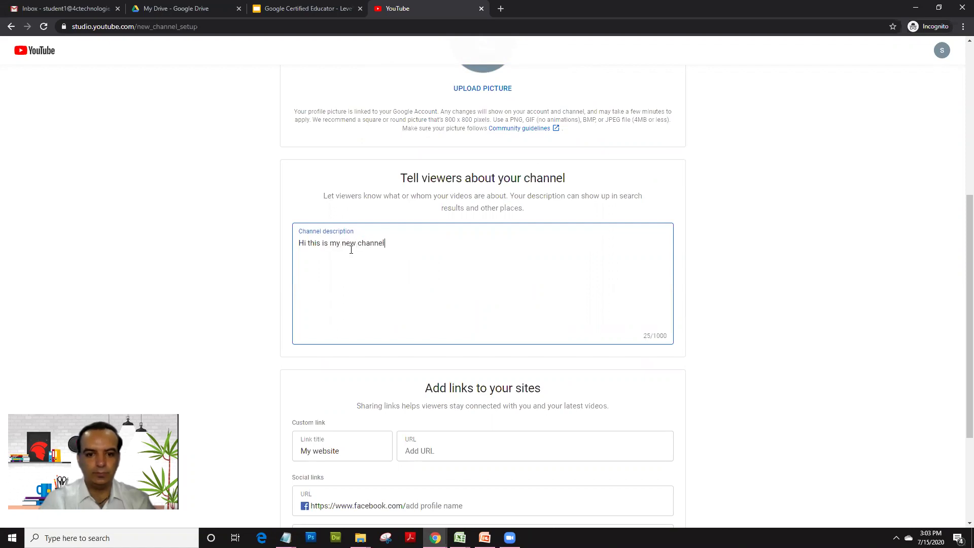
pyautogui.scroll(-3, 391, 283)
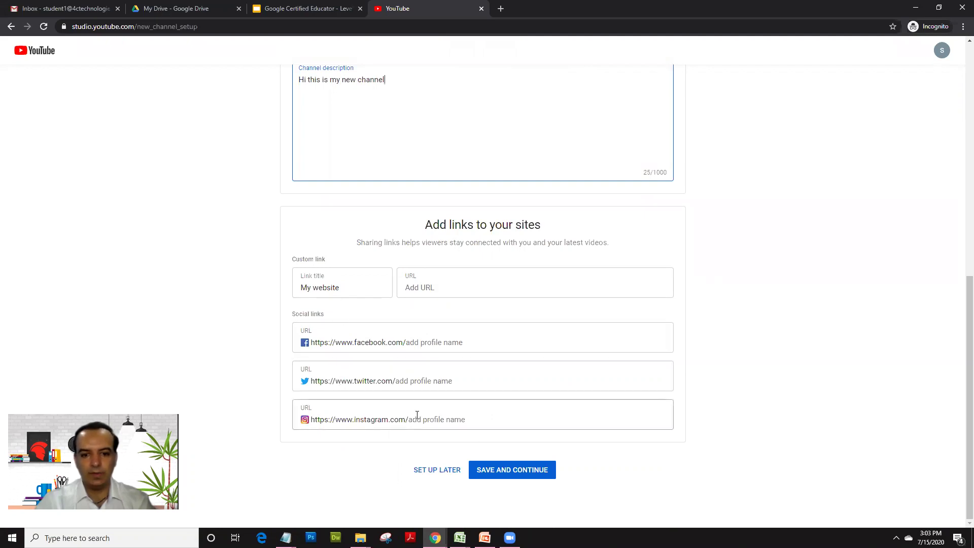
pyautogui.click(490, 472)
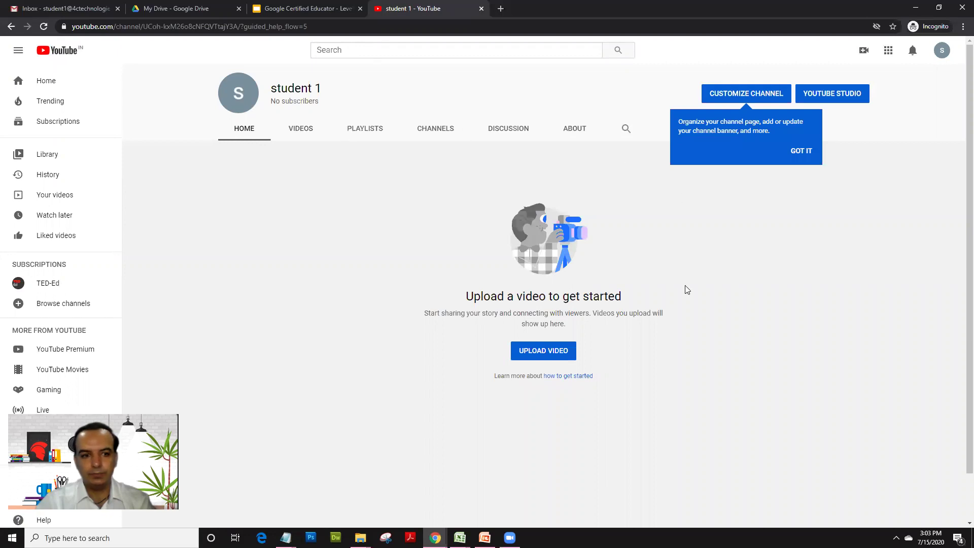
# Step: Dismiss the tip, check the channel's empty Videos and Playlists tabs, then open Library
pyautogui.click(800, 152)
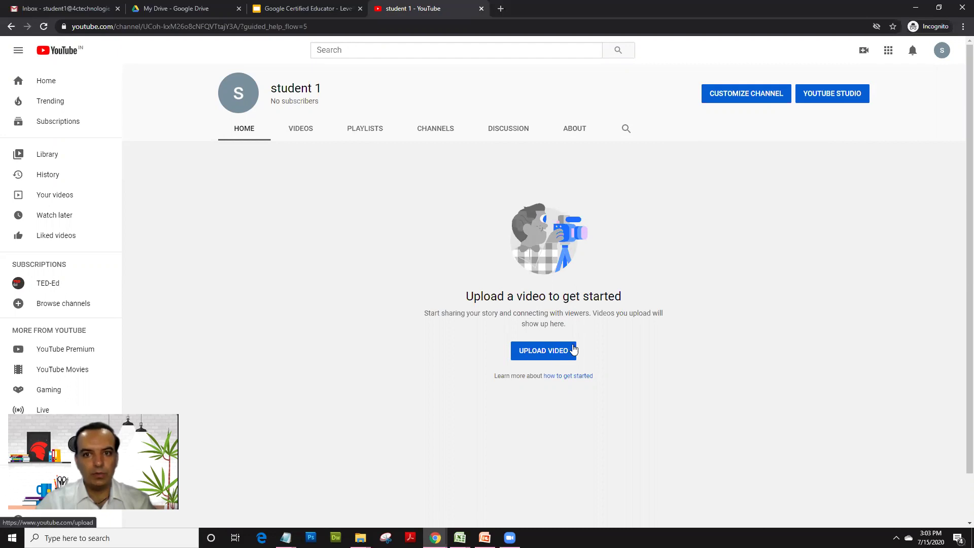
pyautogui.click(302, 130)
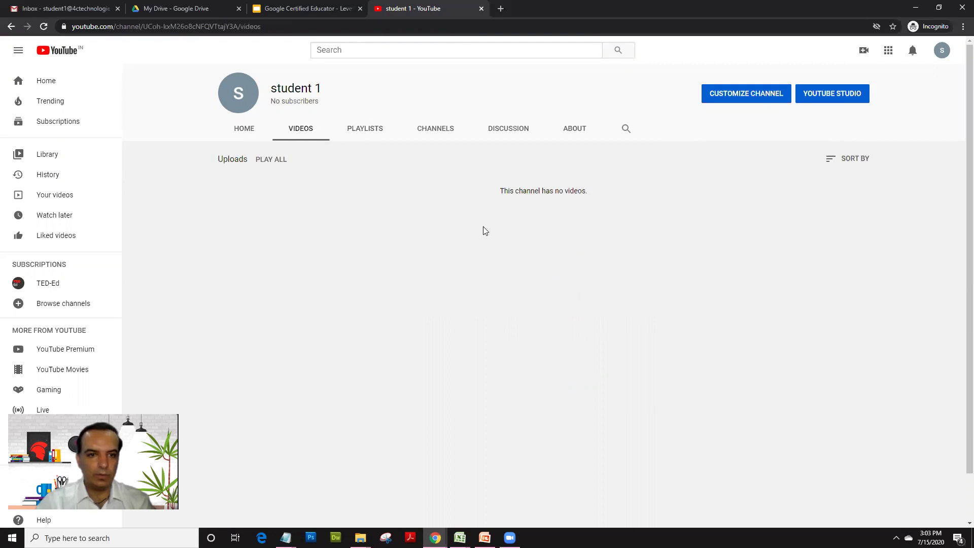
pyautogui.click(361, 136)
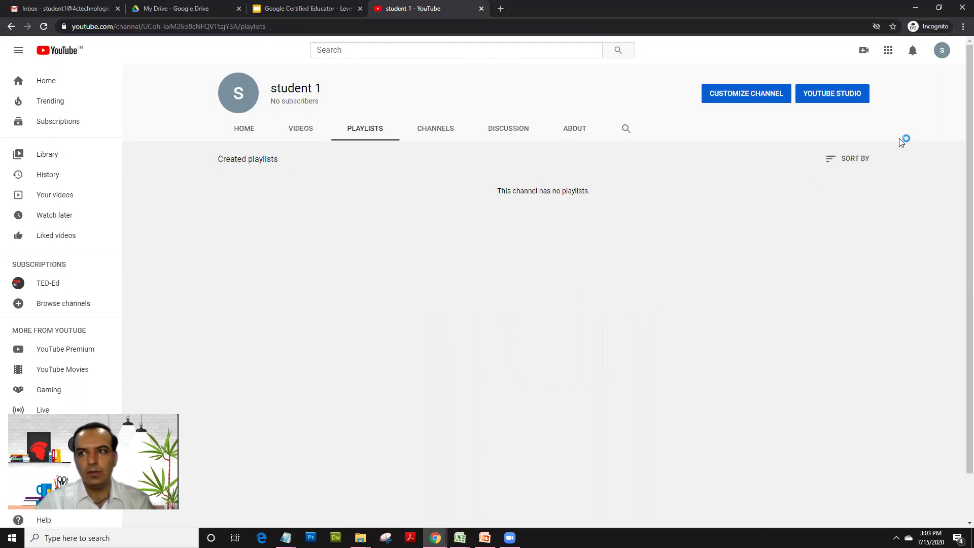
pyautogui.scroll(-3, 59, 213)
pyautogui.scroll(3, 64, 288)
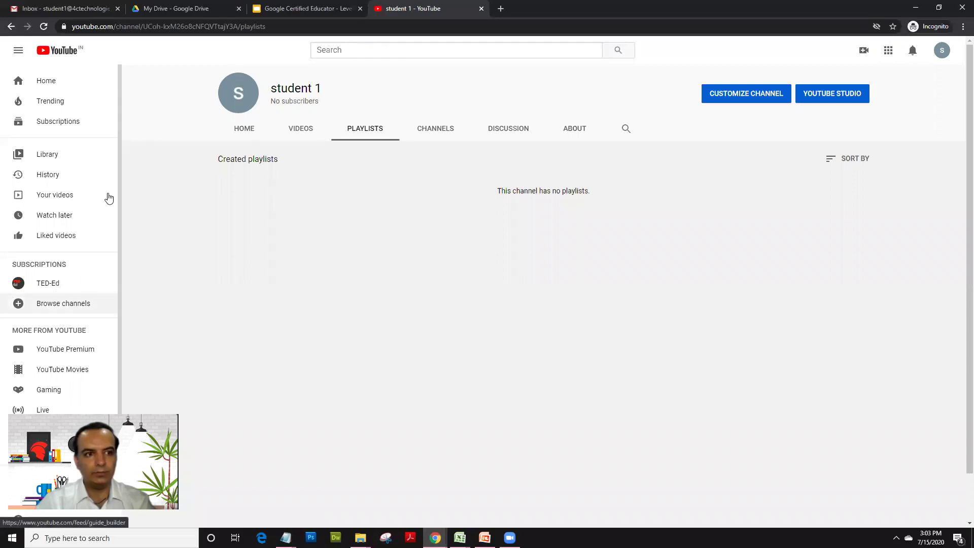
pyautogui.click(46, 157)
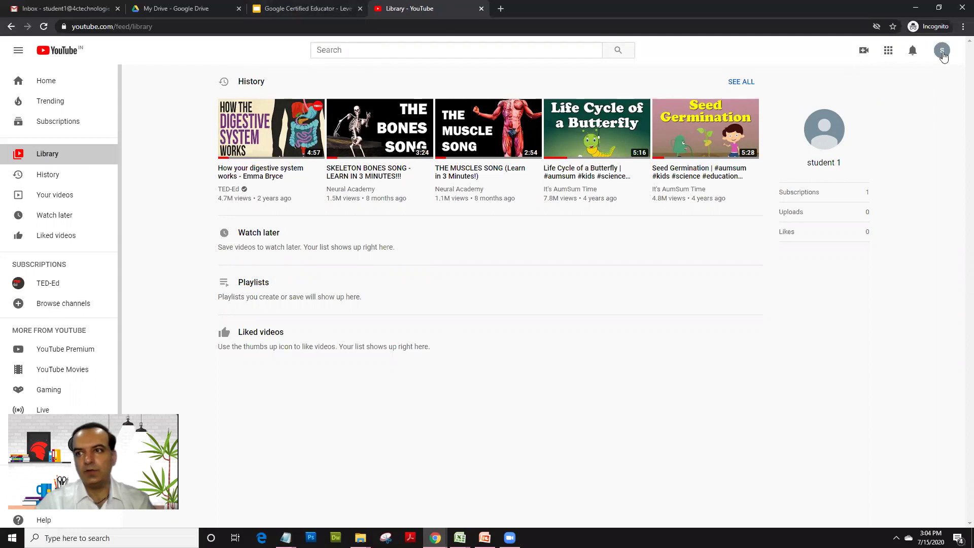
# Step: Highlight the 'Add Description and Title' bullet in Slides, then return to the YouTube Library
pyautogui.click(287, 4)
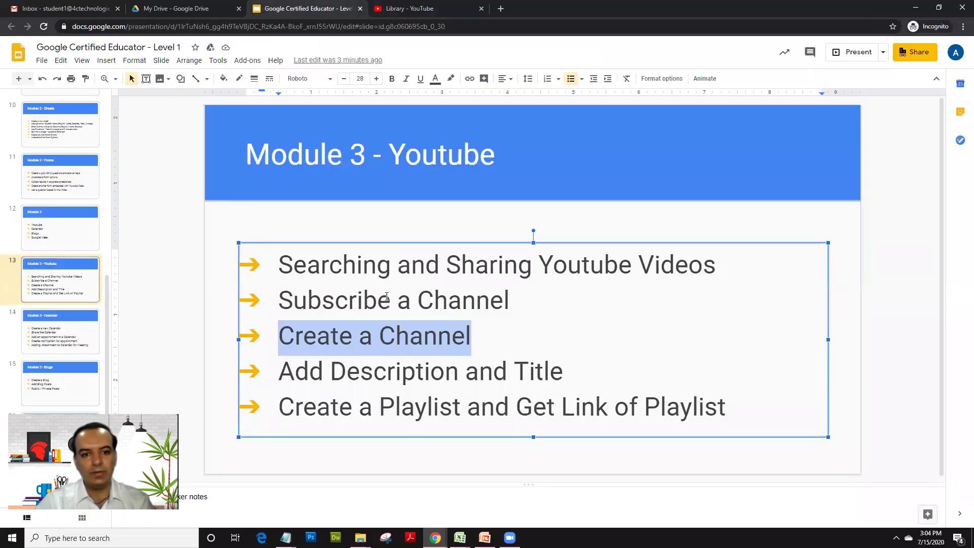
pyautogui.click(374, 371)
pyautogui.moveTo(277, 376); pyautogui.dragTo(582, 366)
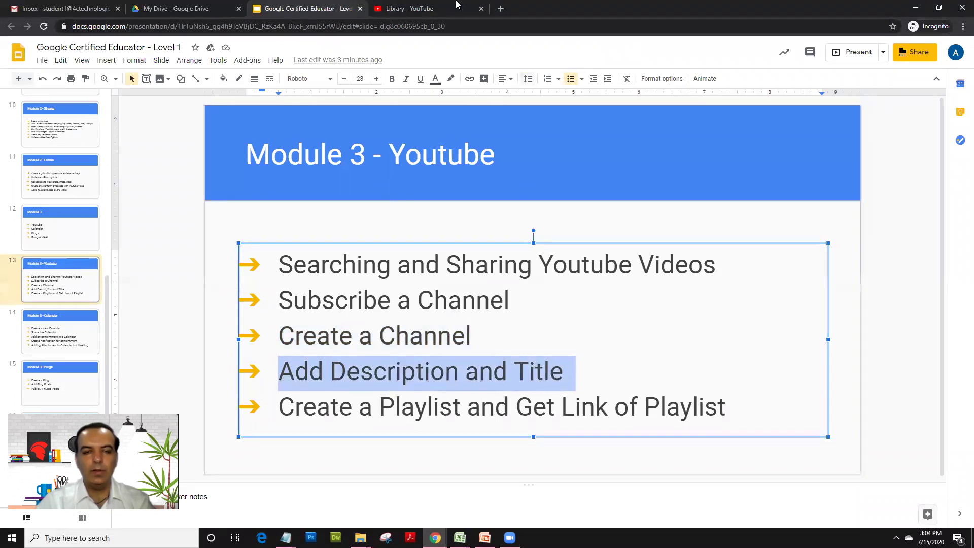
pyautogui.click(430, 6)
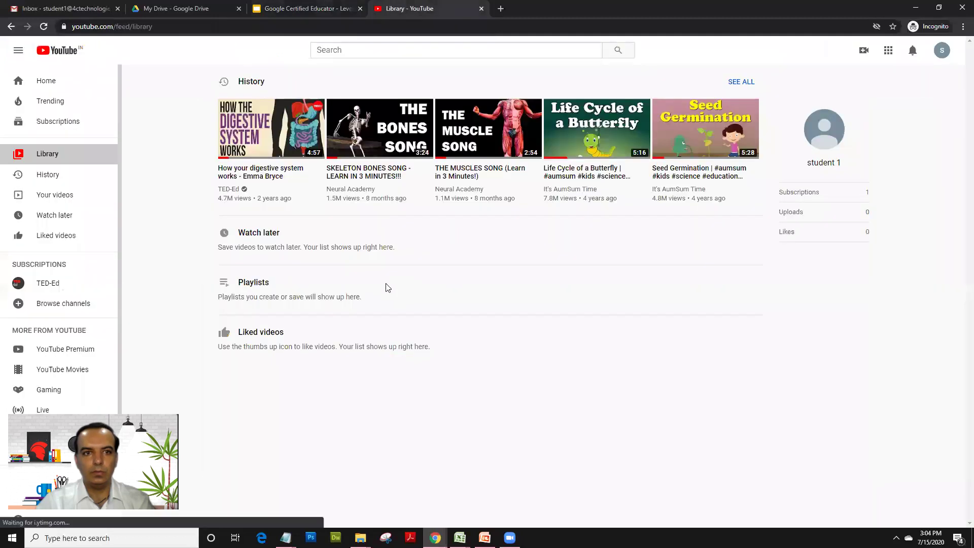
# Step: Go to the new channel's page through the account menu and open Customize Channel
pyautogui.click(940, 57)
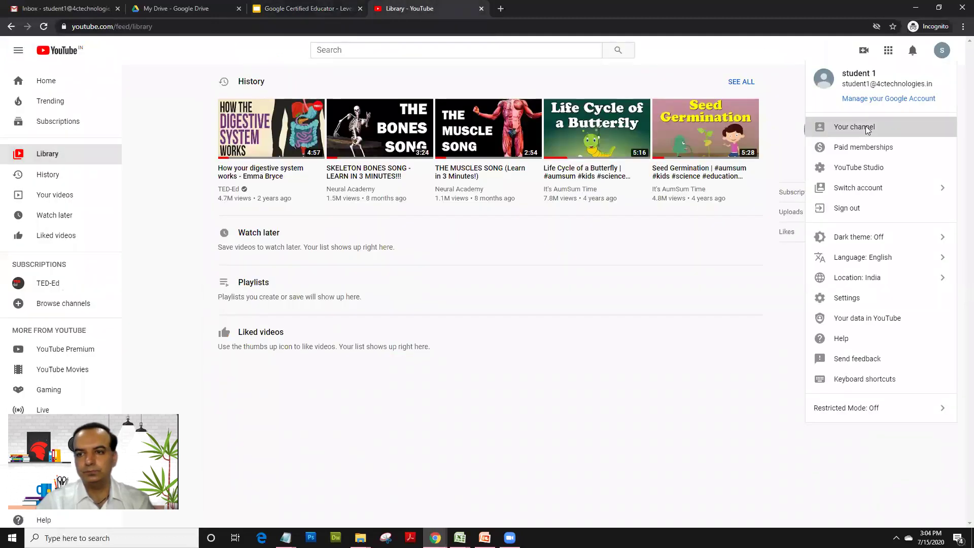
pyautogui.click(866, 127)
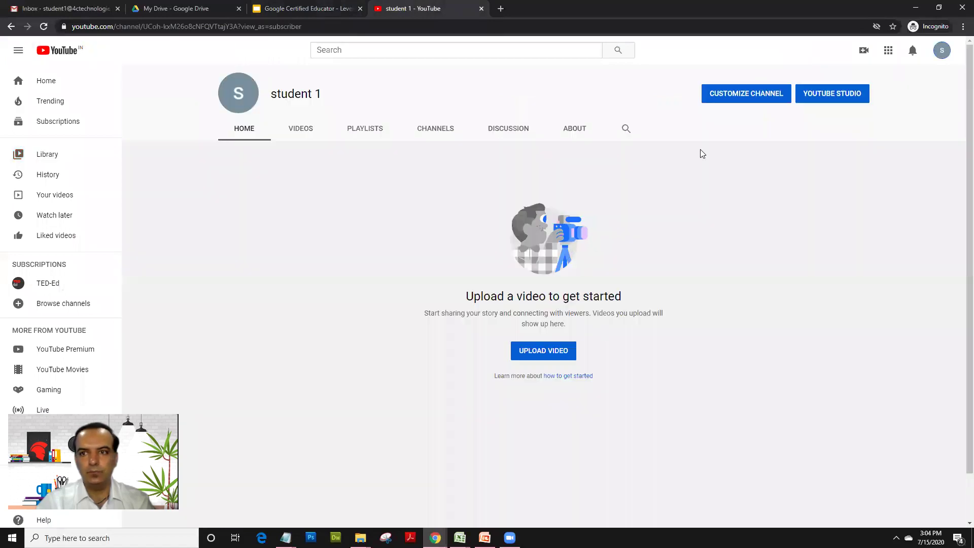
pyautogui.click(728, 97)
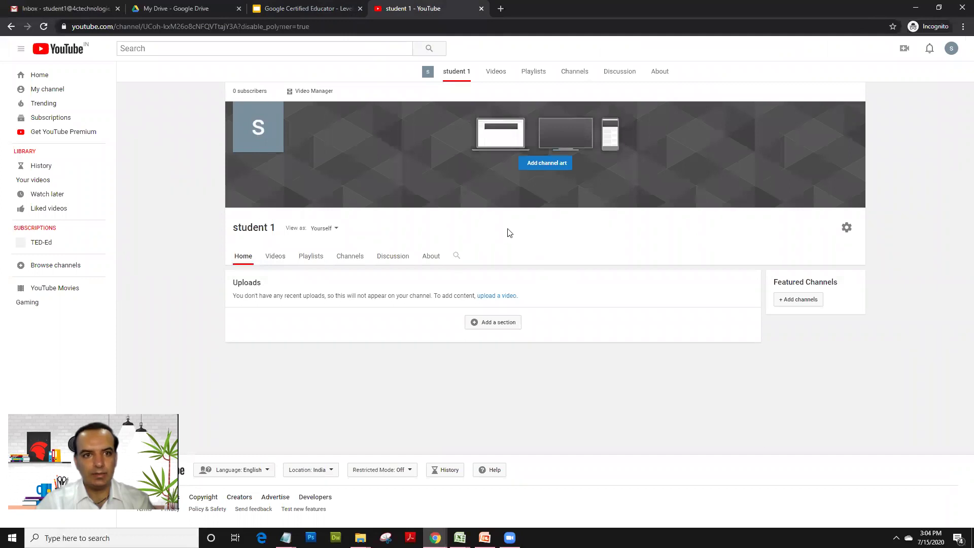
pyautogui.scroll(-1, 521, 217)
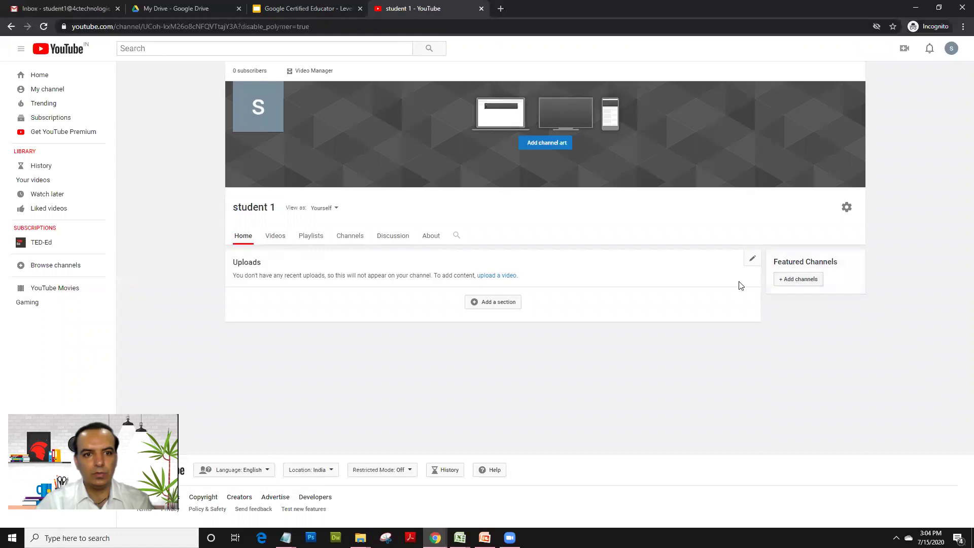
# Step: Try adding banner channel art from online storage, then close the resulting error
pyautogui.click(551, 149)
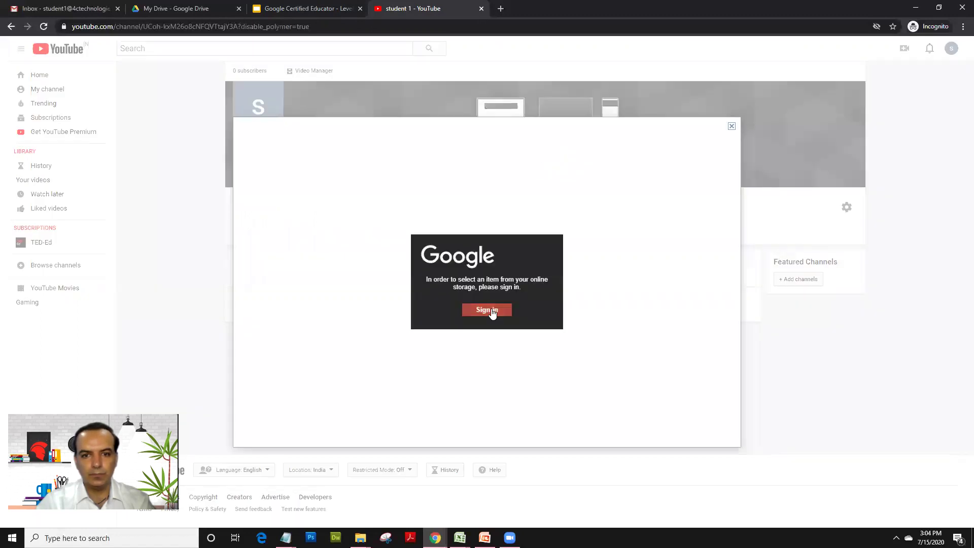
pyautogui.click(489, 311)
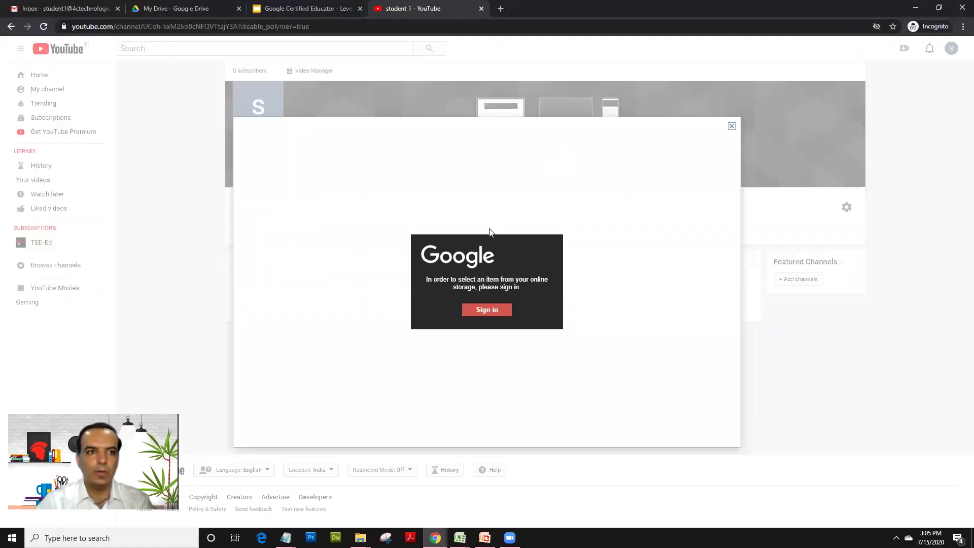
pyautogui.click(494, 311)
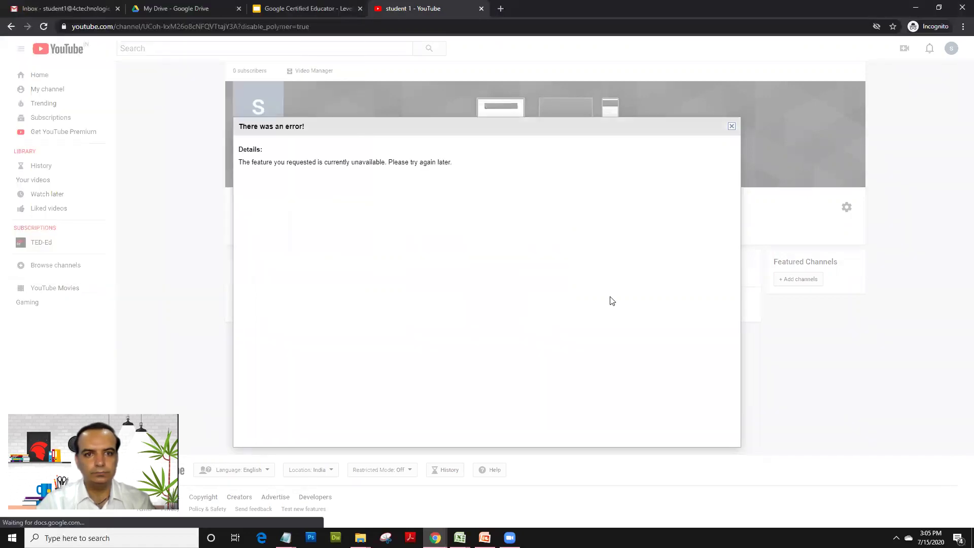
pyautogui.click(731, 126)
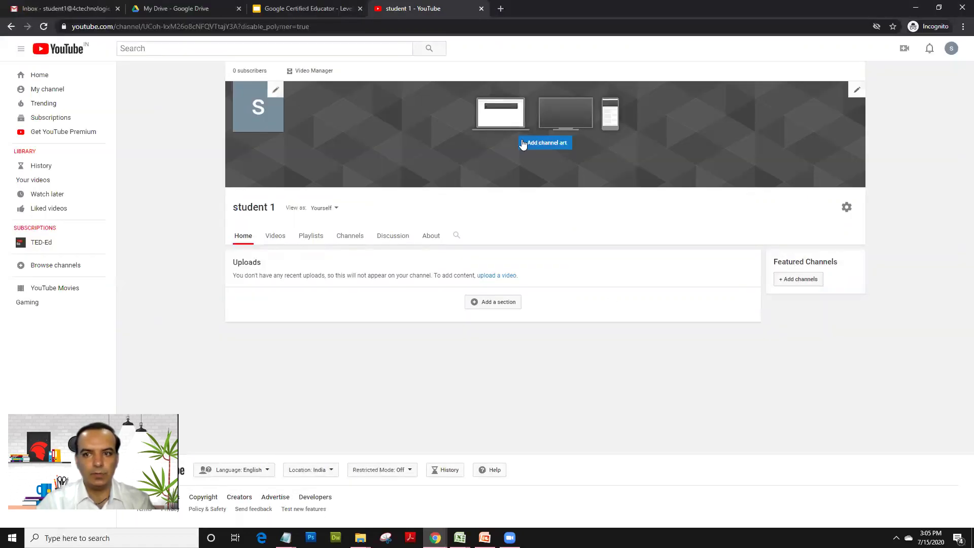
# Step: Cancel out of changing the profile picture and show the banner's edit options
pyautogui.click(276, 91)
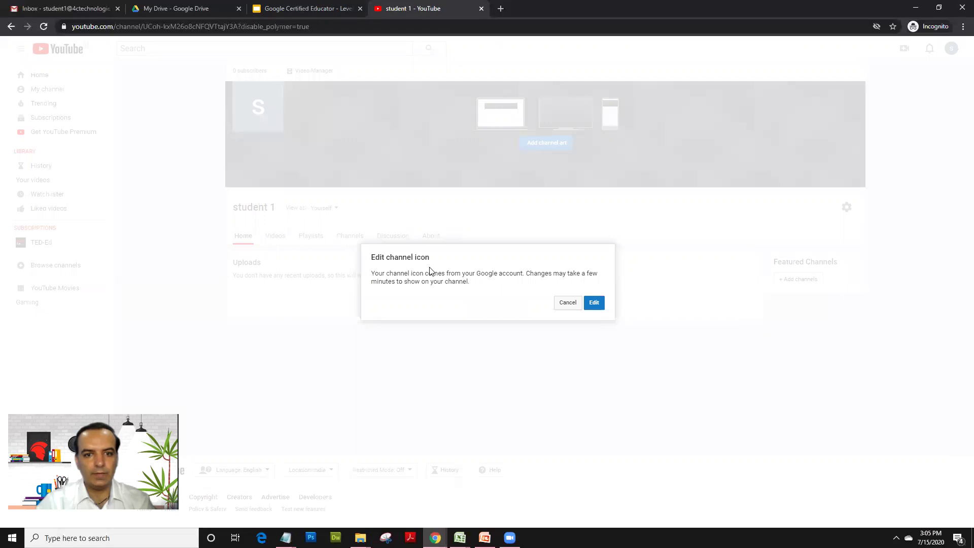
pyautogui.click(568, 303)
pyautogui.click(854, 92)
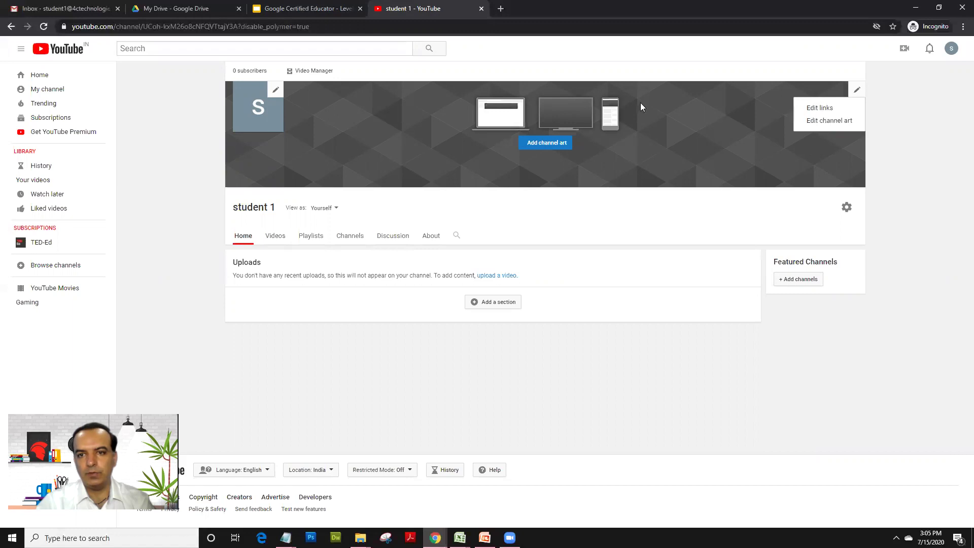
# Step: Review Channel settings, toggling subscription privacy off and on, cancel, and reload the channel page
pyautogui.click(904, 219)
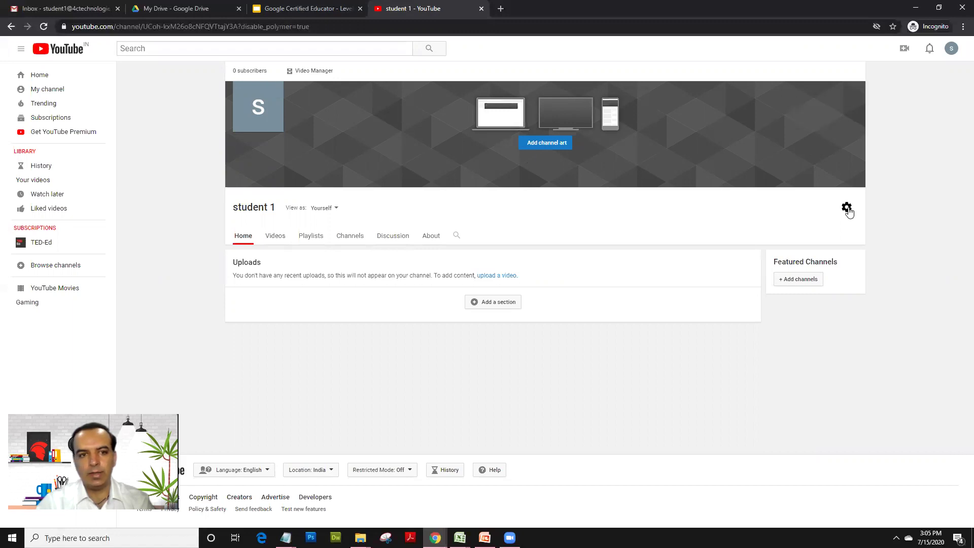
pyautogui.click(847, 209)
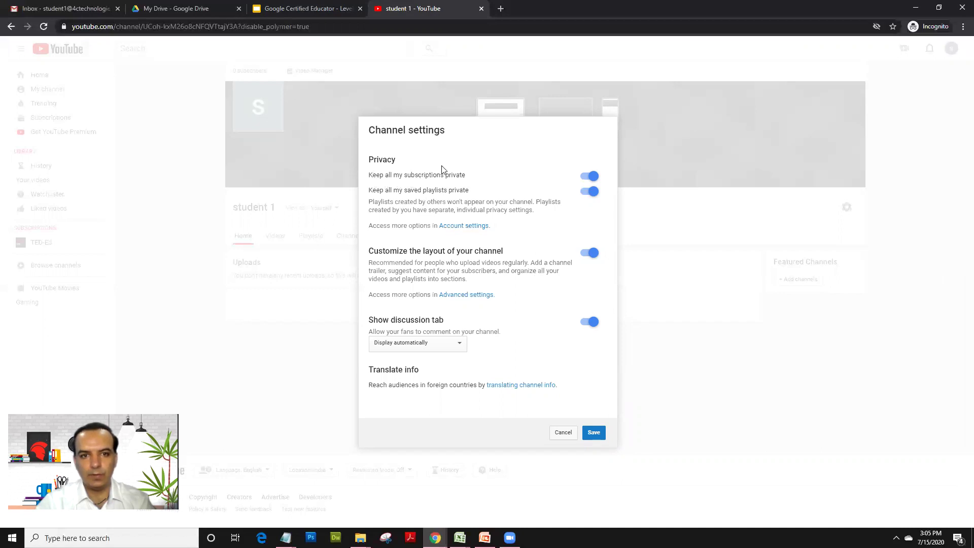
pyautogui.click(587, 177)
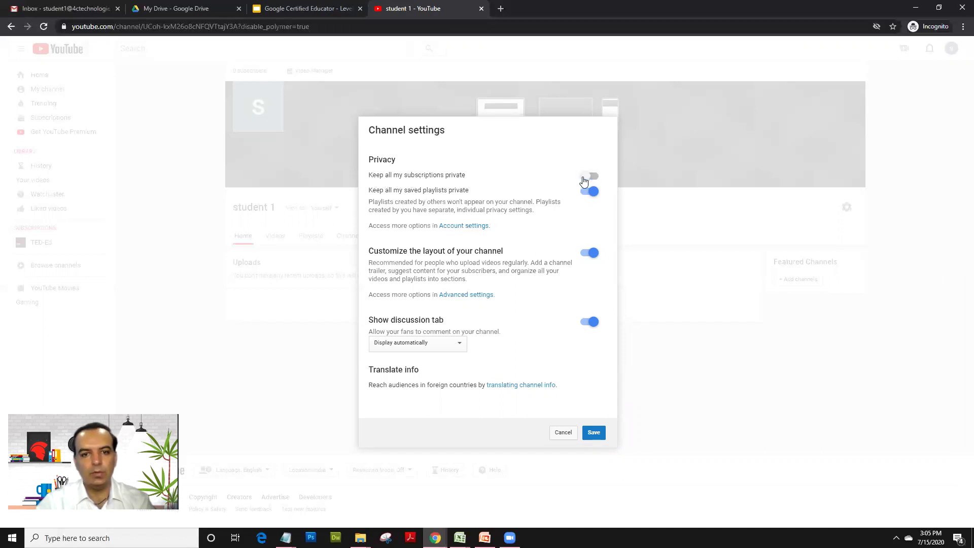
pyautogui.click(584, 179)
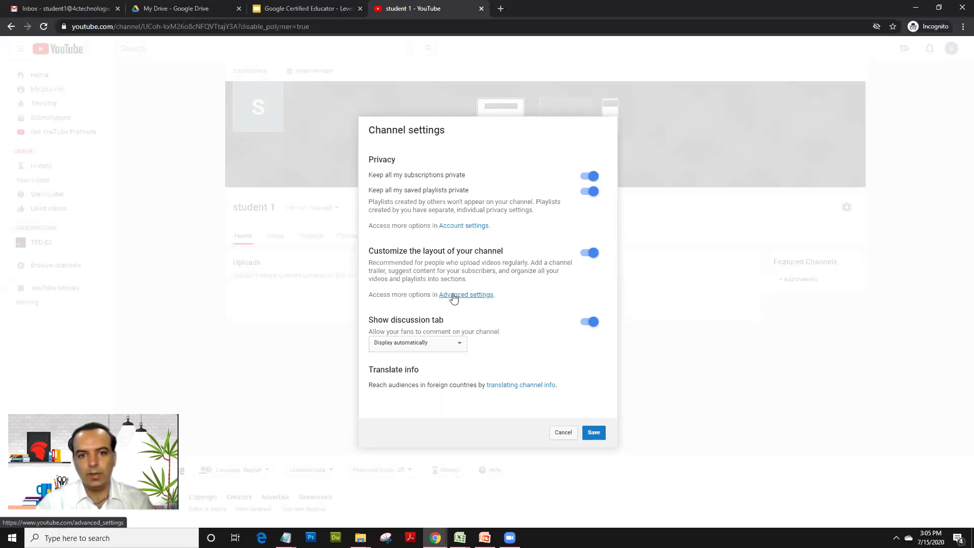
pyautogui.click(567, 434)
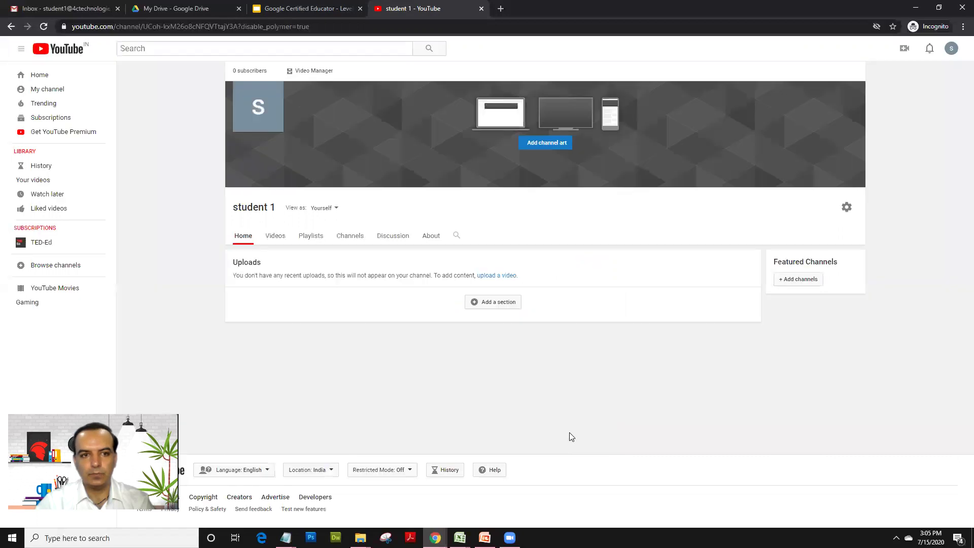
pyautogui.click(269, 212)
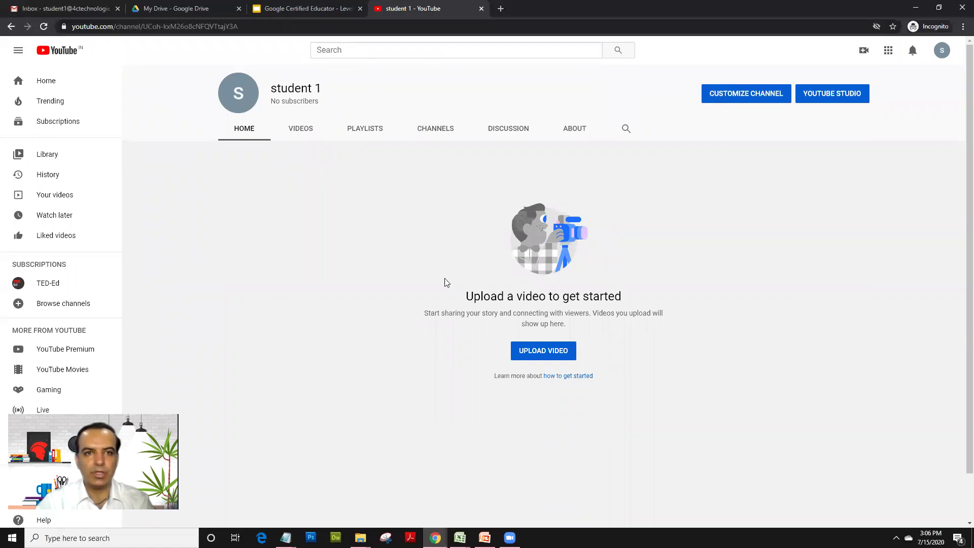
# Step: Highlight the 'Create a Playlist and Get Link of Playlist' bullet on the Module 3 slide
pyautogui.click(259, 10)
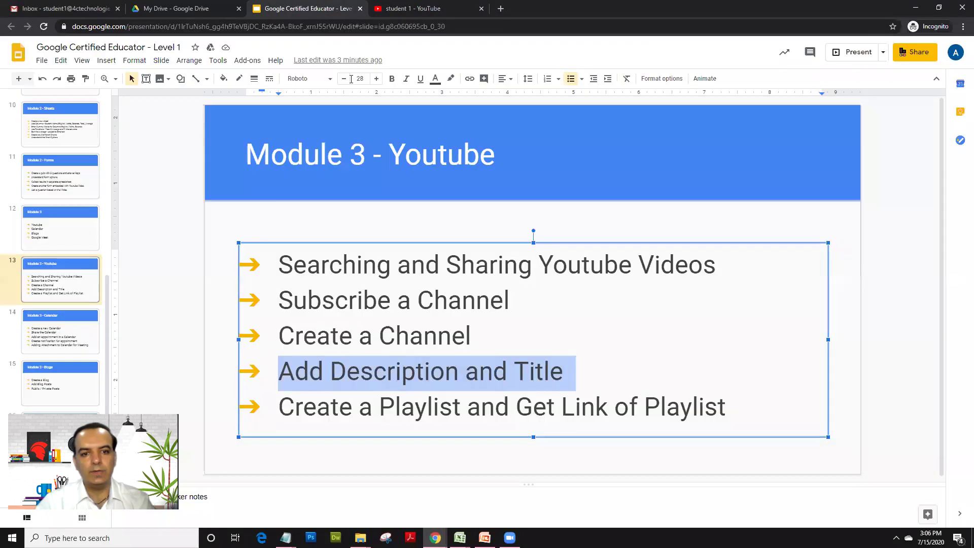
pyautogui.click(386, 339)
pyautogui.moveTo(278, 371); pyautogui.dragTo(573, 359)
pyautogui.click(395, 8)
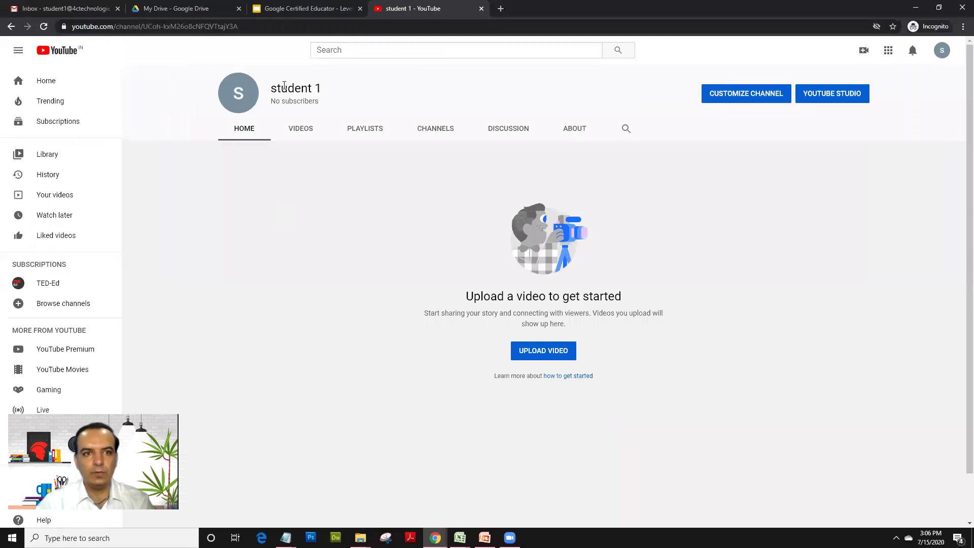
pyautogui.click(297, 7)
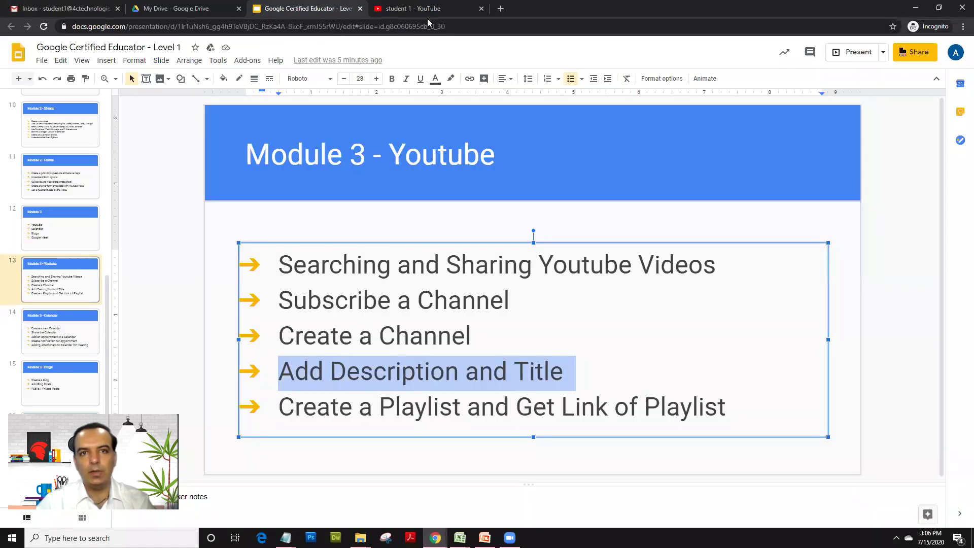
pyautogui.moveTo(279, 408); pyautogui.dragTo(743, 409)
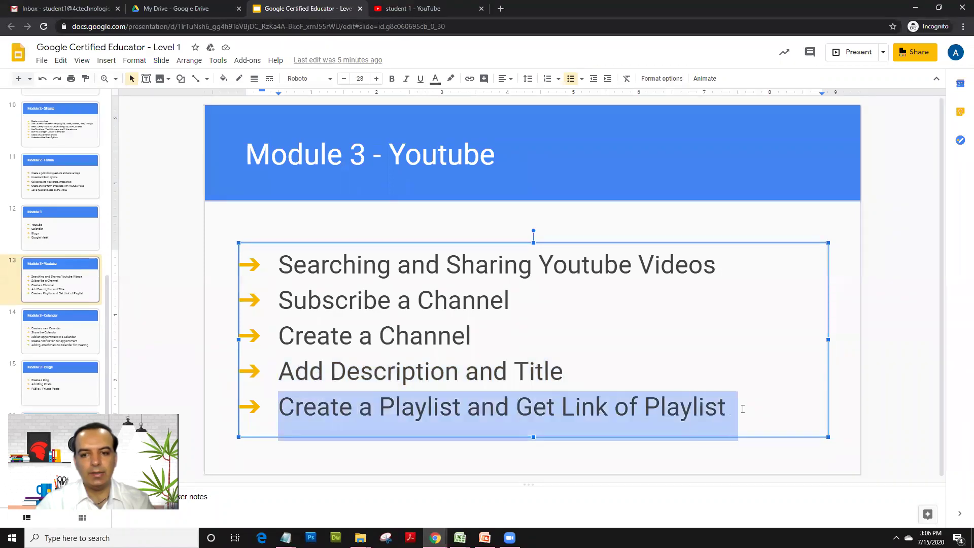
# Step: Search YouTube for 'muscles song' and open THE MUSCLES SONG (Learn in 3 Minutes!)
pyautogui.click(421, 9)
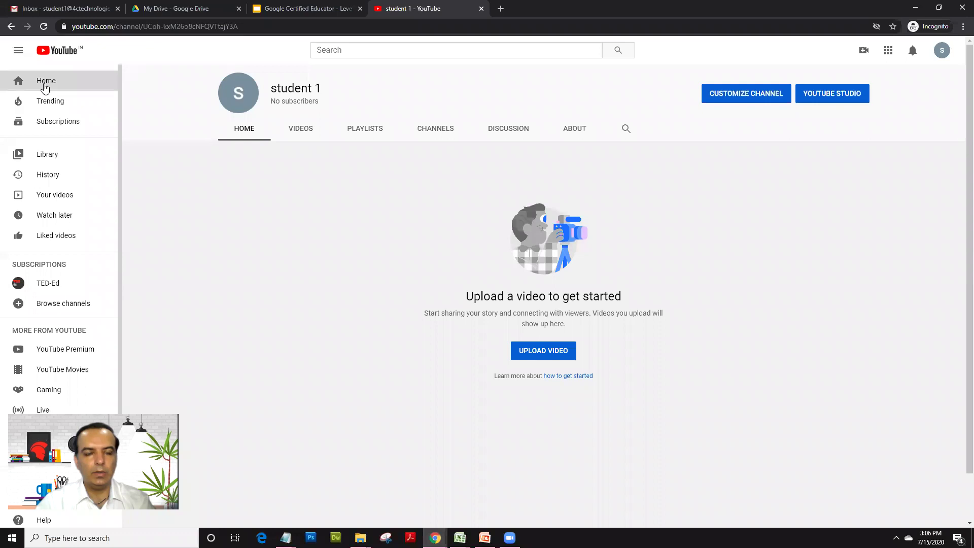
pyautogui.click(45, 87)
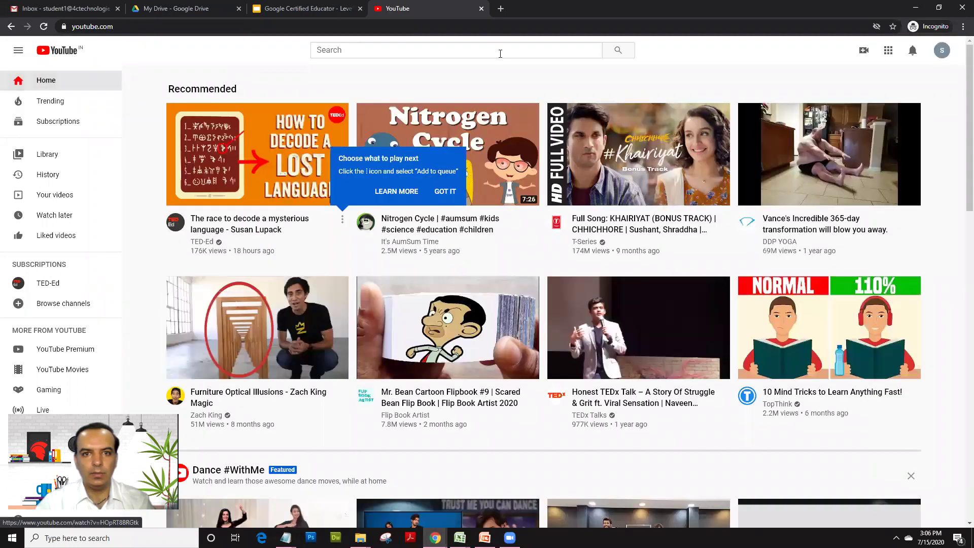
pyautogui.click(499, 51)
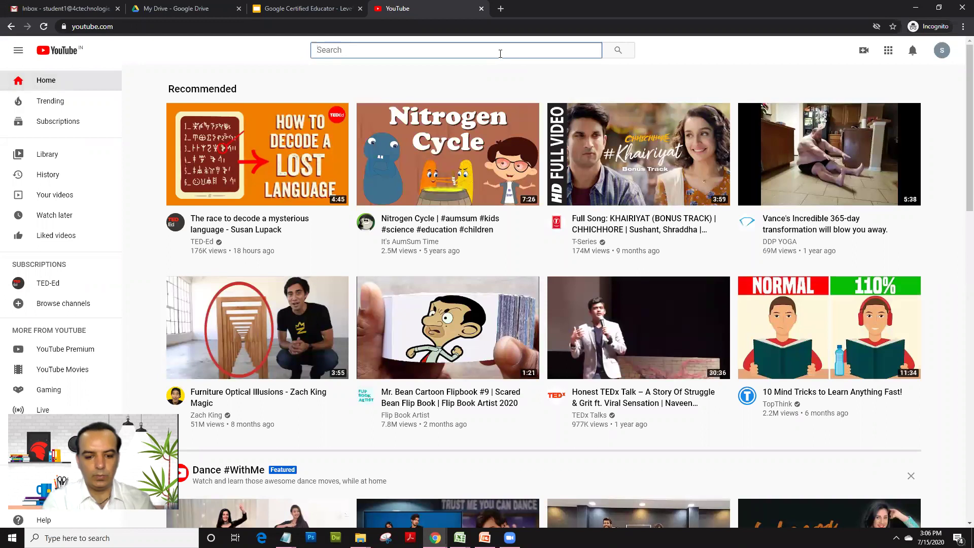
pyautogui.write('muscl')
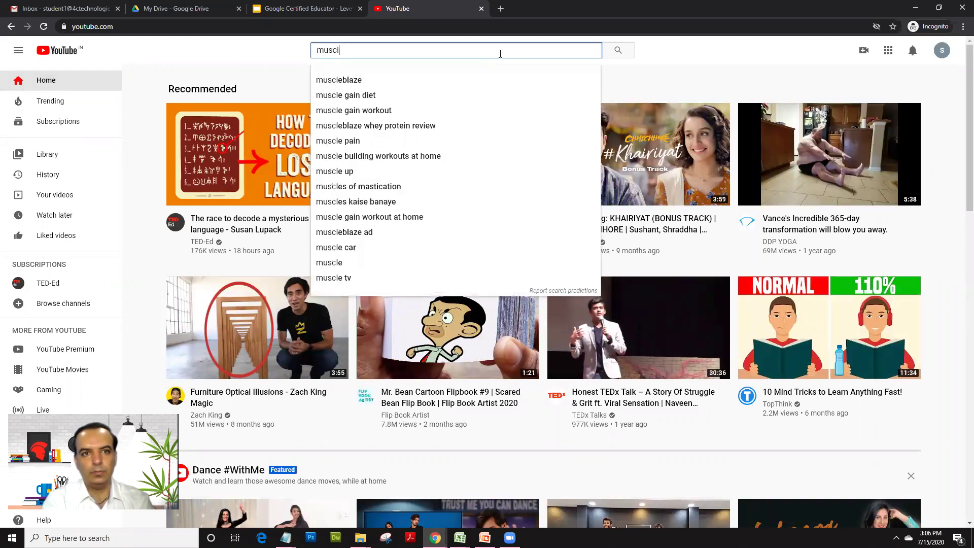
pyautogui.write('es song')
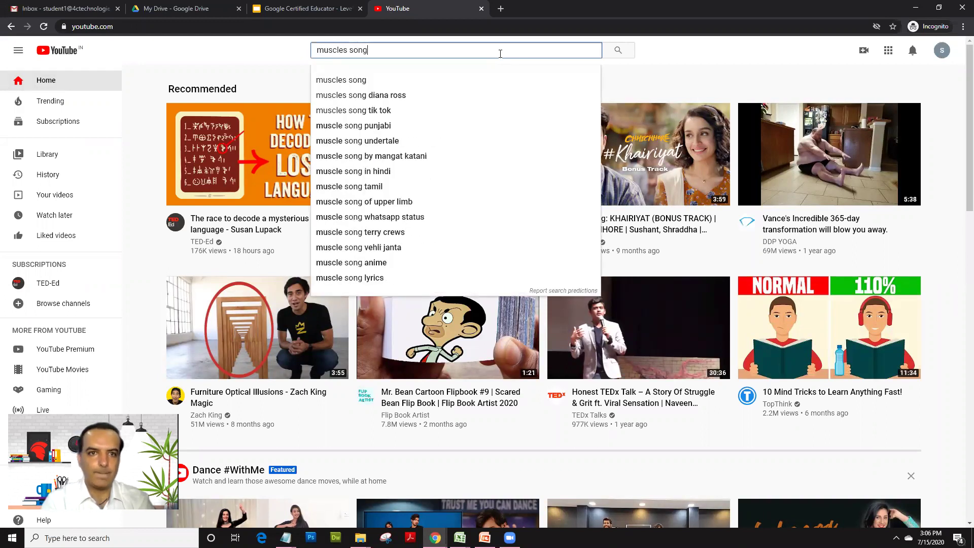
pyautogui.press('Return')
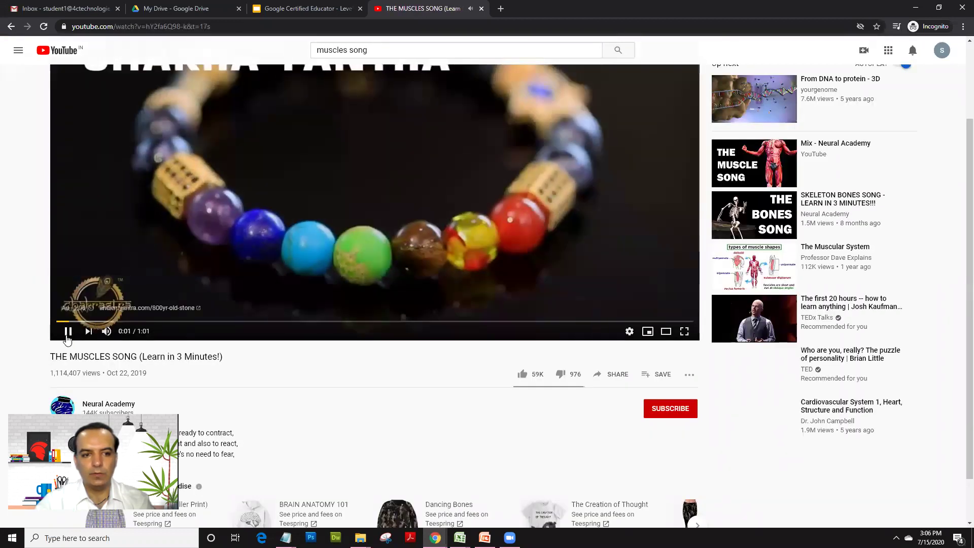
pyautogui.scroll(2, 639, 330)
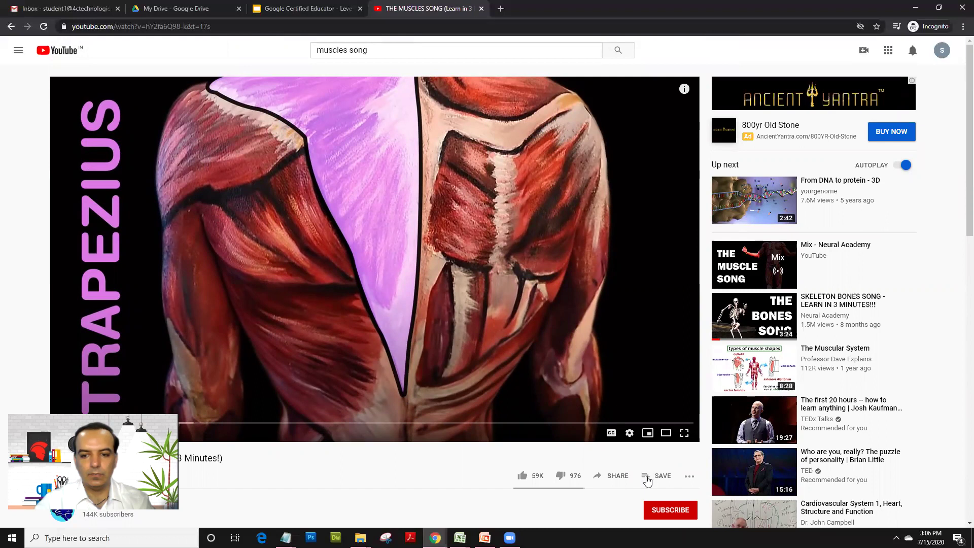
# Step: From the video's Save menu, create a playlist 'Science Videos' with Unlisted privacy
pyautogui.click(647, 479)
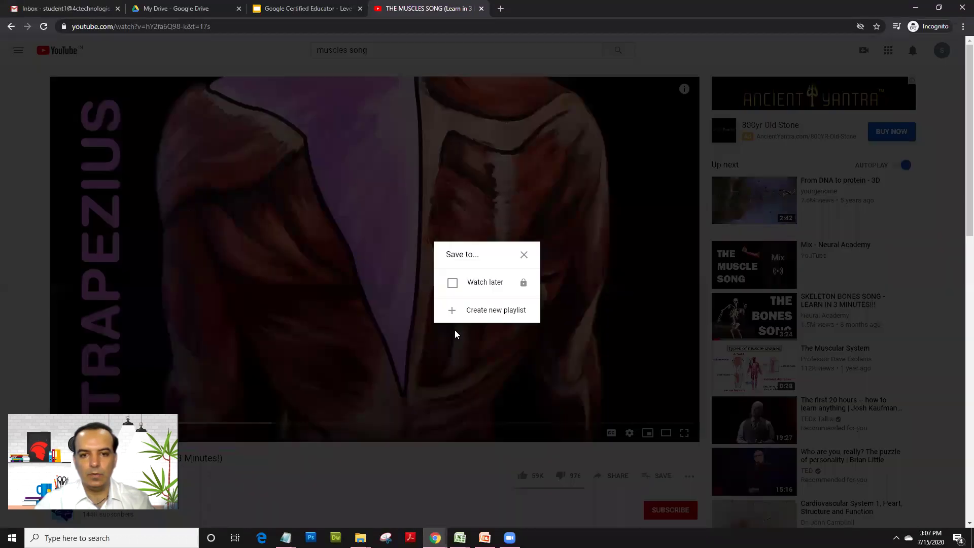
pyautogui.click(493, 314)
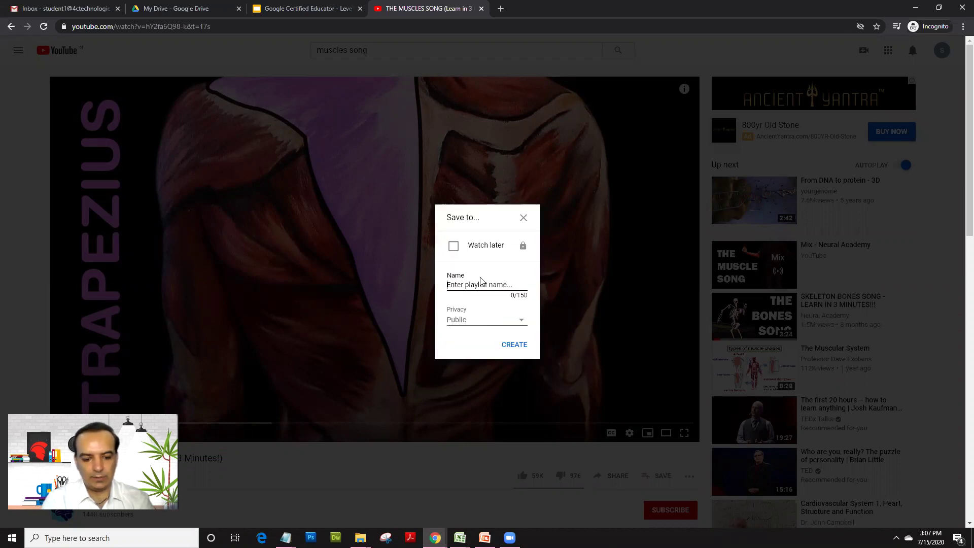
pyautogui.write('Science Videos')
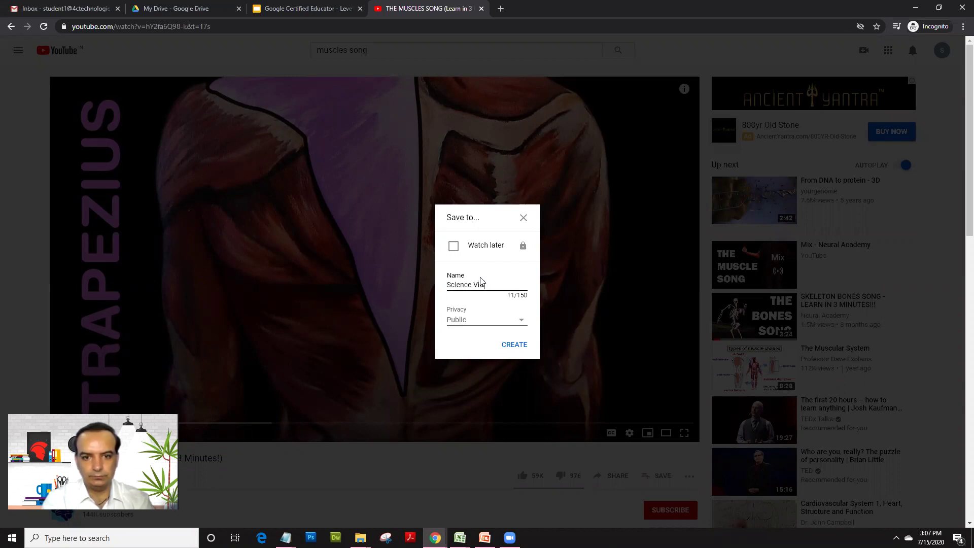
pyautogui.click(503, 320)
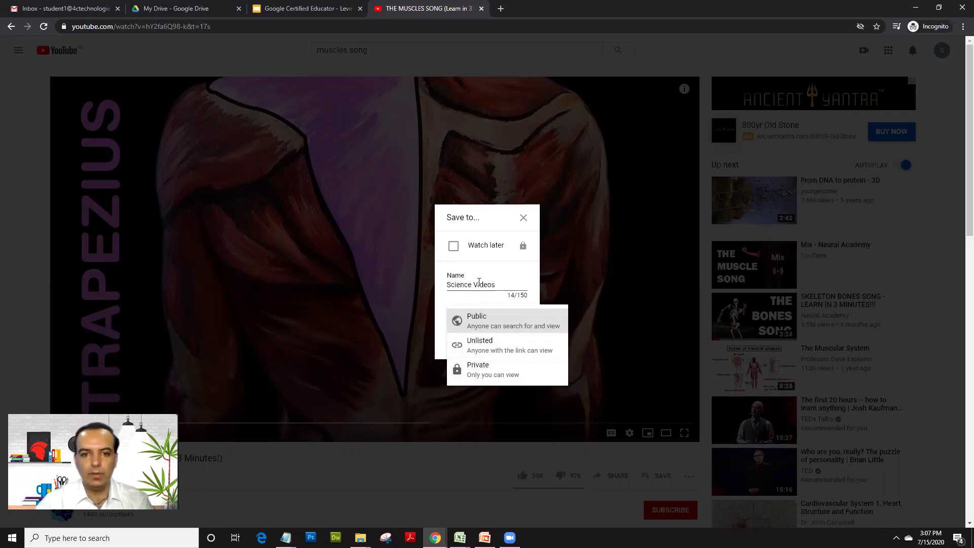
pyautogui.click(495, 322)
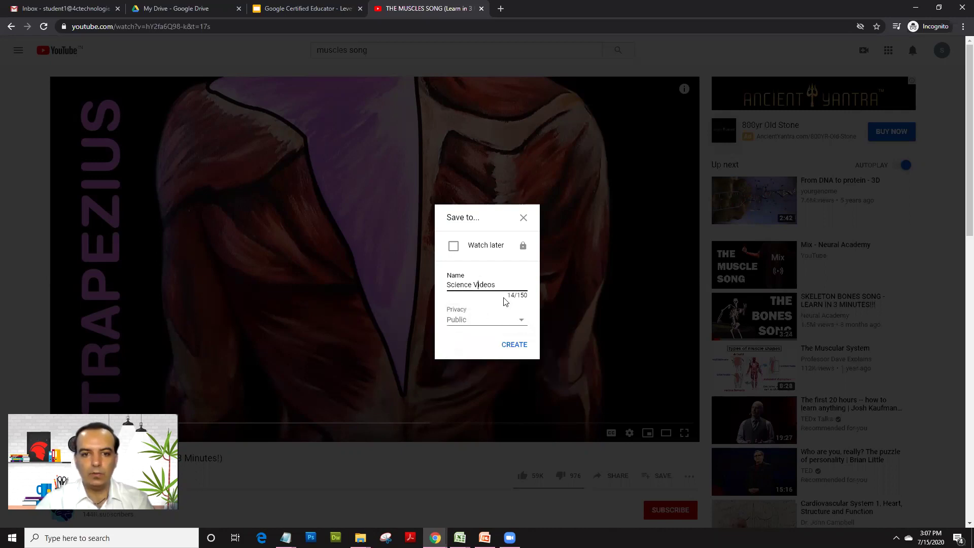
pyautogui.click(453, 325)
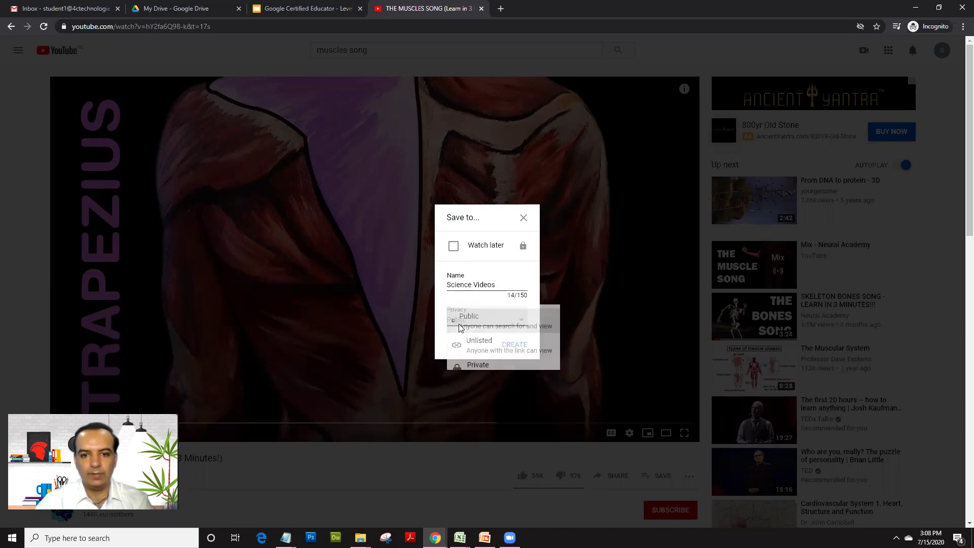
pyautogui.click(472, 349)
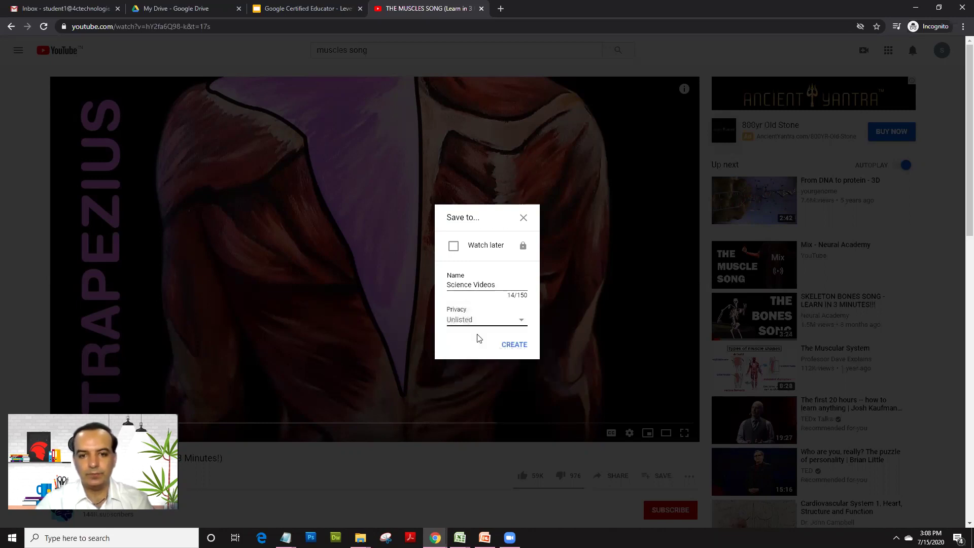
pyautogui.click(514, 350)
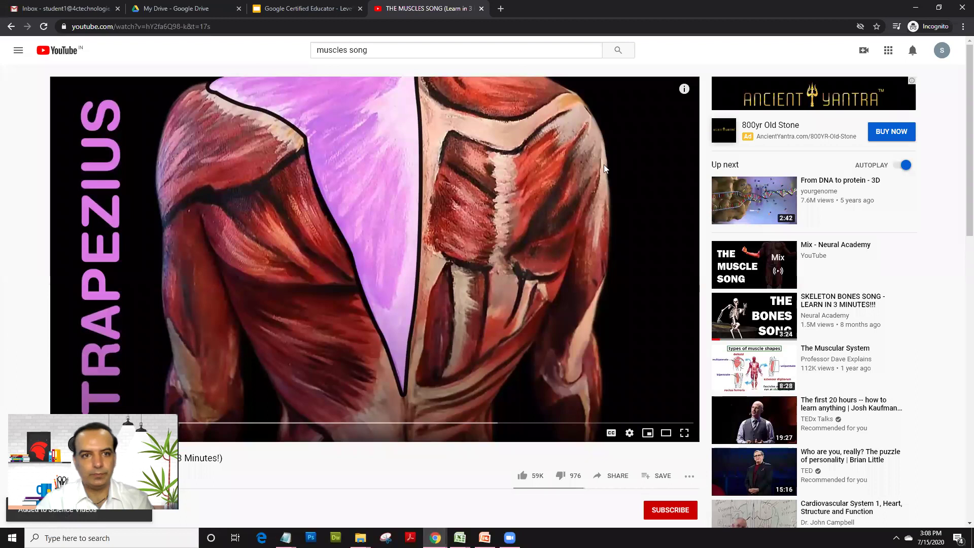
# Step: Save the Skeleton Bones Song video to the Science Videos playlist
pyautogui.scroll(-2, 634, 218)
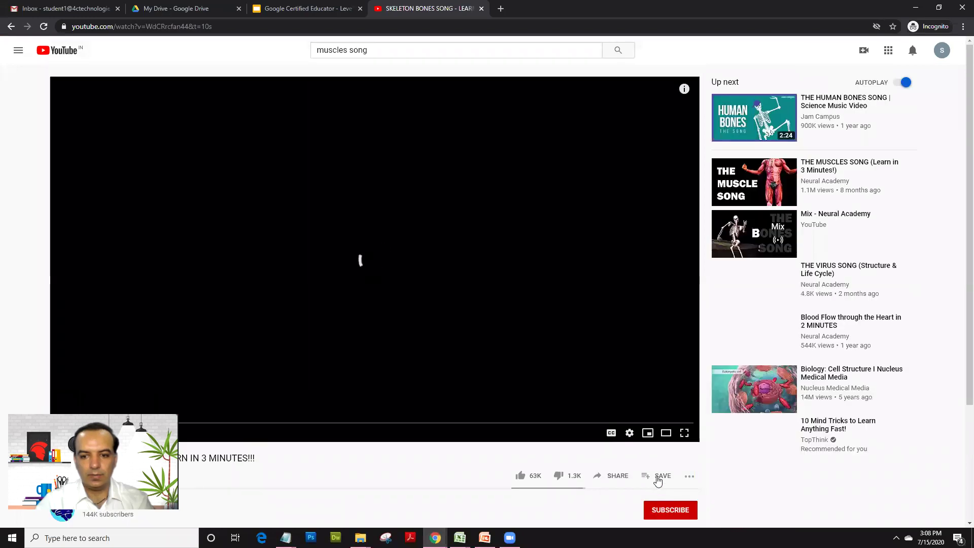
pyautogui.click(657, 479)
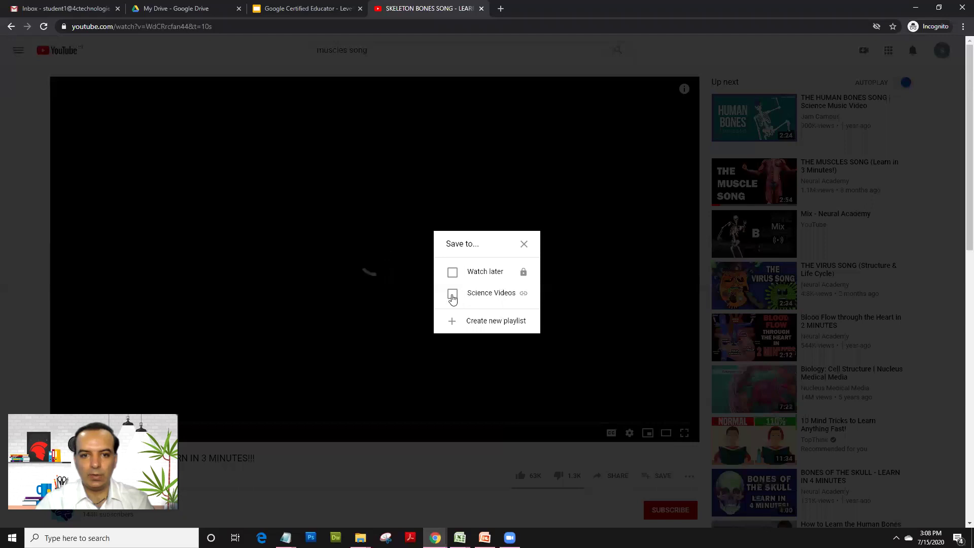
pyautogui.click(453, 294)
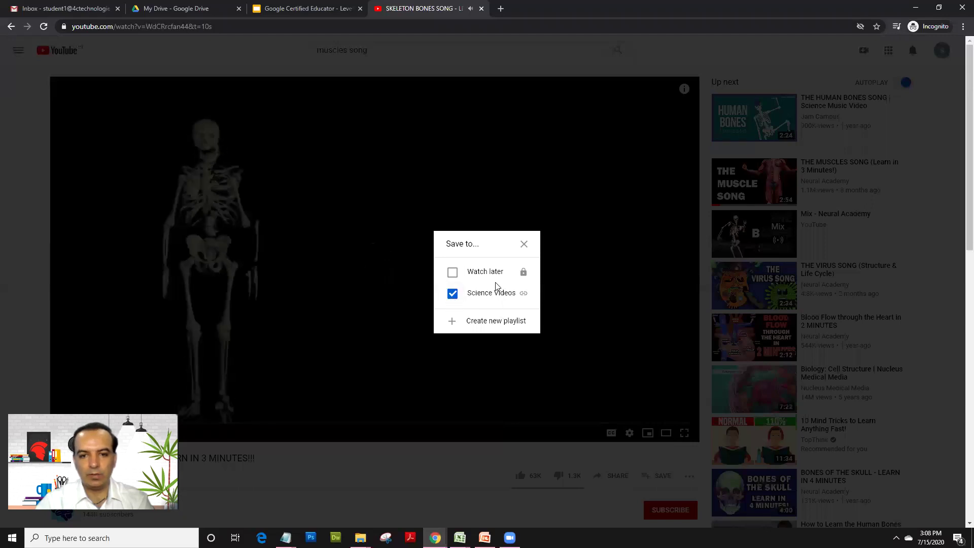
pyautogui.click(524, 245)
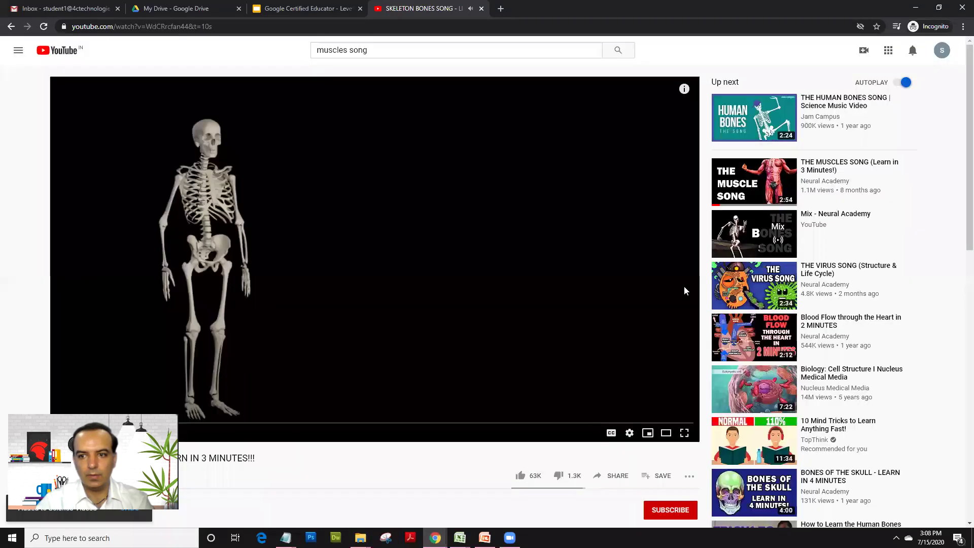
# Step: Open Blood Flow through the Heart in 2 MINUTES and save it to Science Videos
pyautogui.click(756, 320)
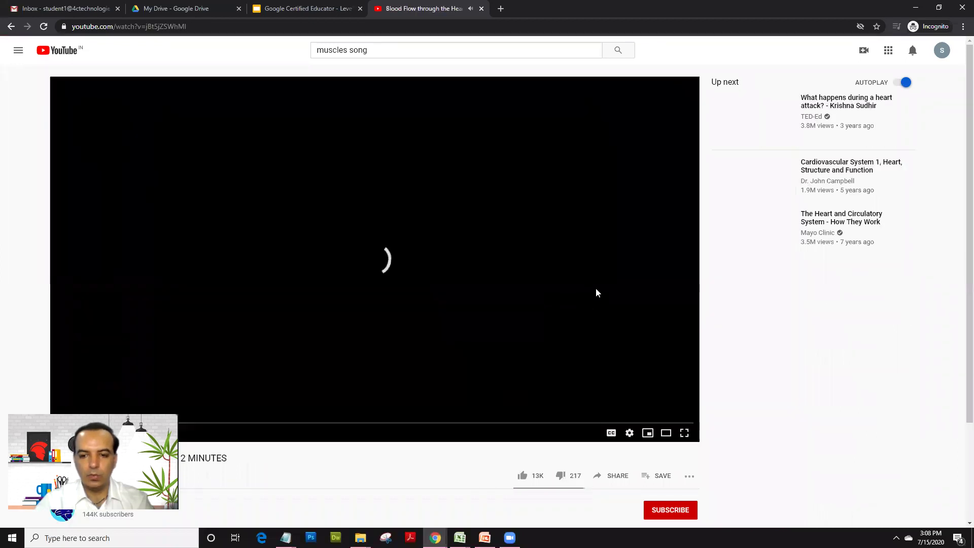
pyautogui.scroll(-2, 596, 288)
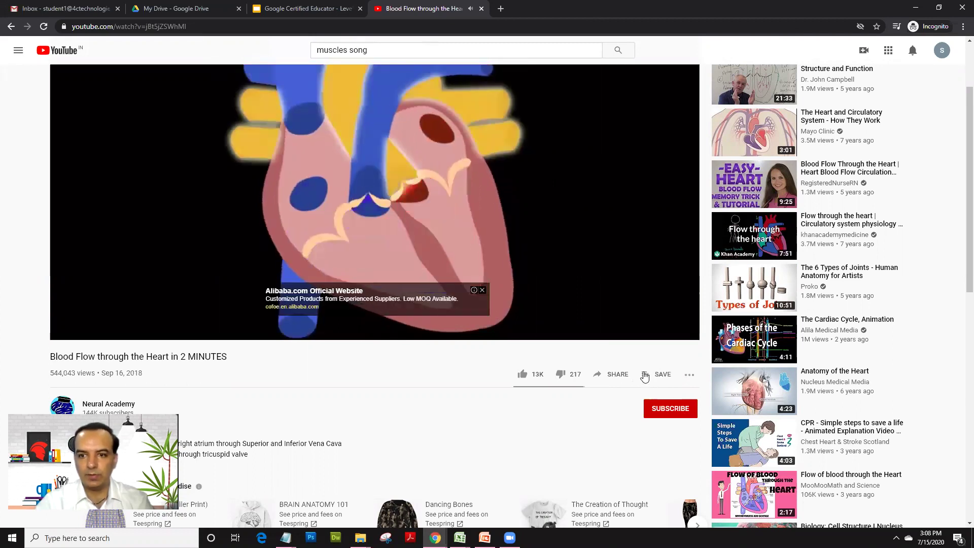
pyautogui.click(644, 376)
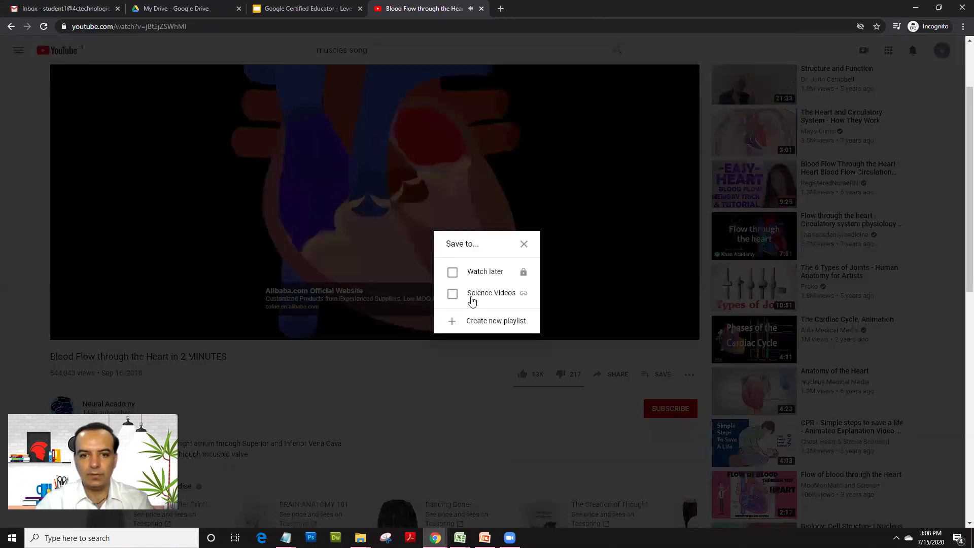
pyautogui.click(500, 293)
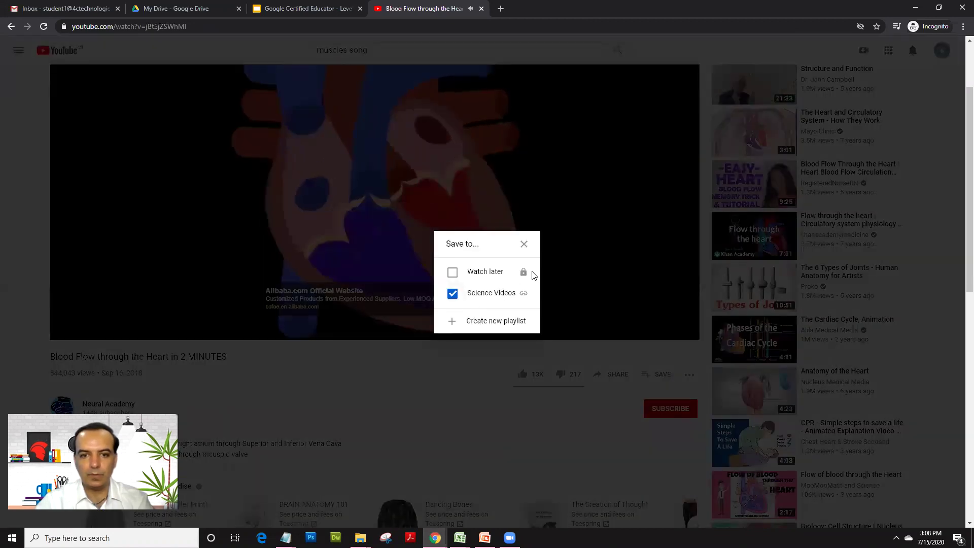
pyautogui.click(524, 244)
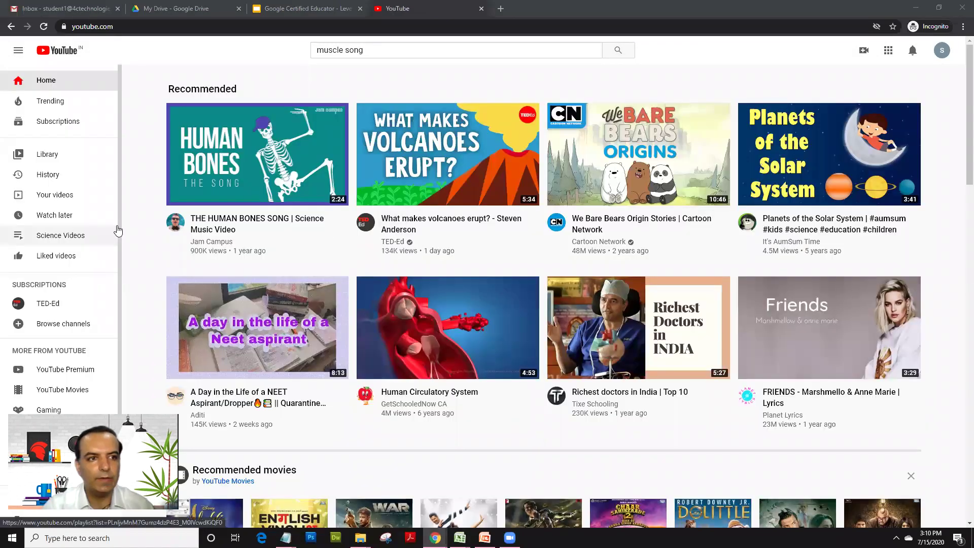
# Step: Open the Science Videos playlist, copy its share link, and go to the Gmail tab
pyautogui.click(38, 242)
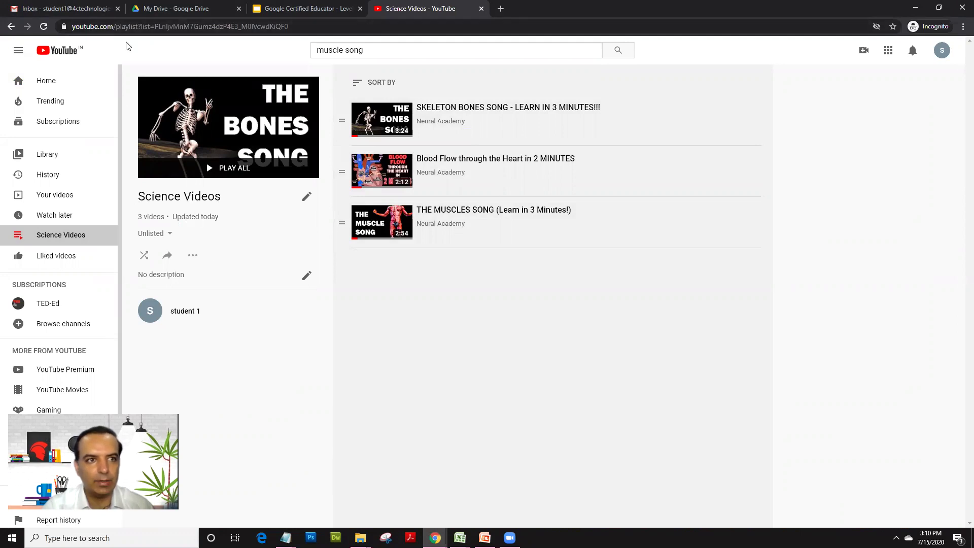
pyautogui.click(109, 25)
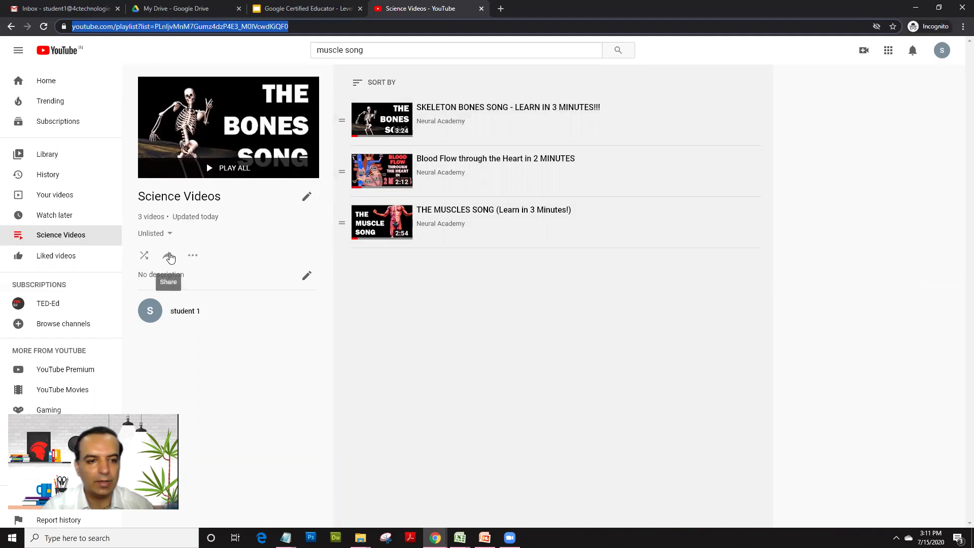
pyautogui.click(171, 257)
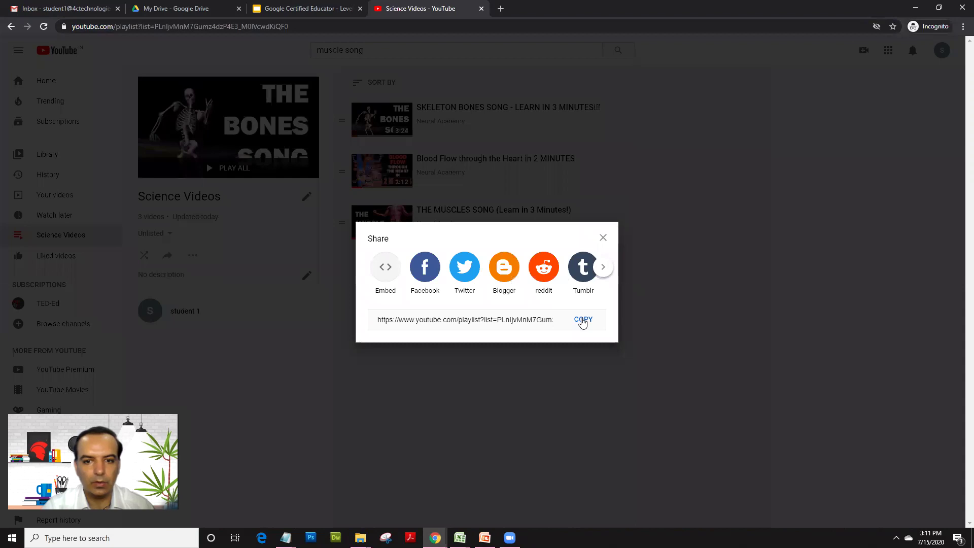
pyautogui.click(583, 322)
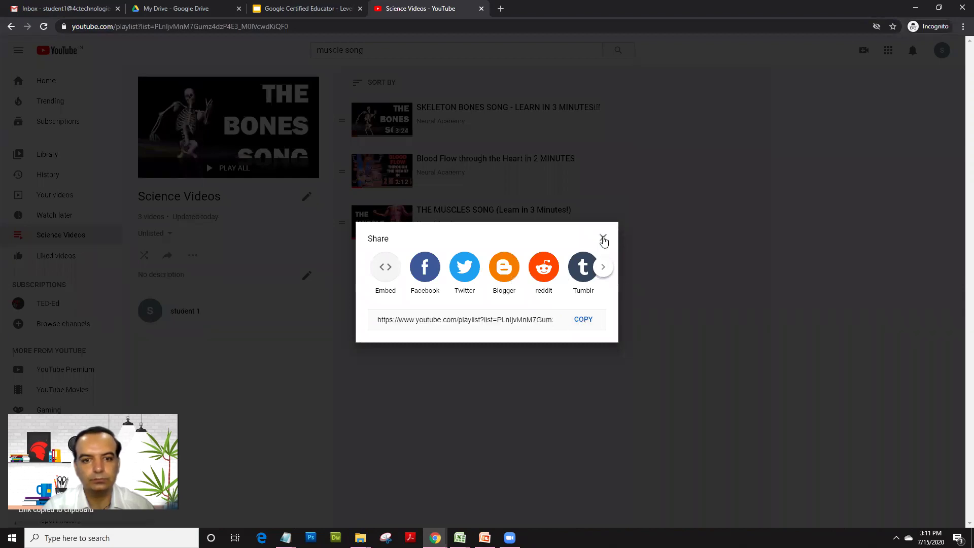
pyautogui.click(603, 237)
pyautogui.click(67, 8)
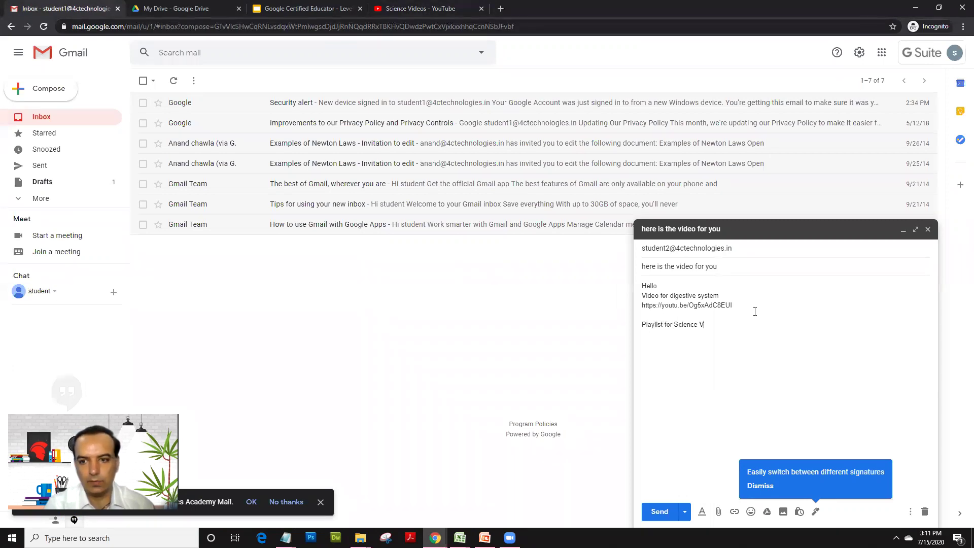
# Step: Paste the playlist link into the draft under 'Playlist for Science Videos', then minimize the draft
pyautogui.hotkey('ctrl', 'v')
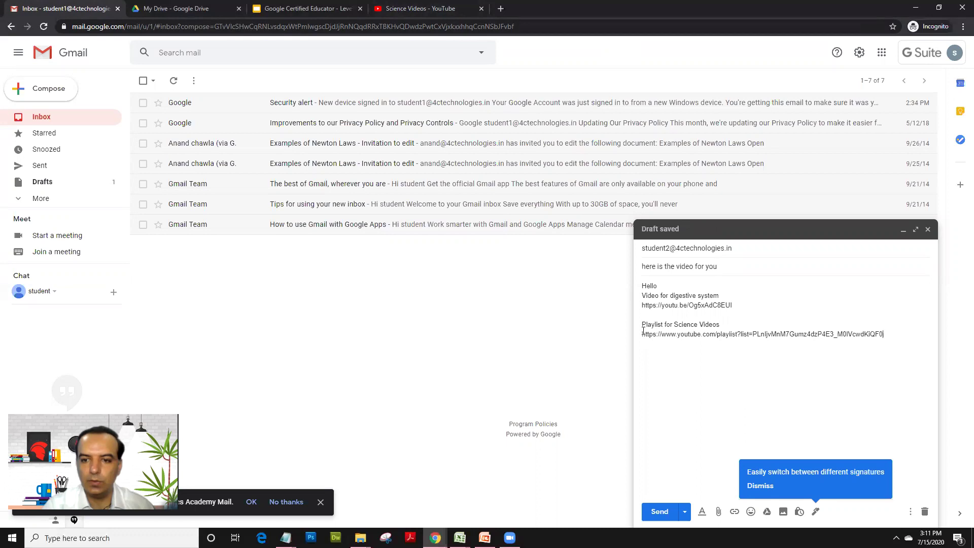
pyautogui.moveTo(665, 337); pyautogui.dragTo(907, 331)
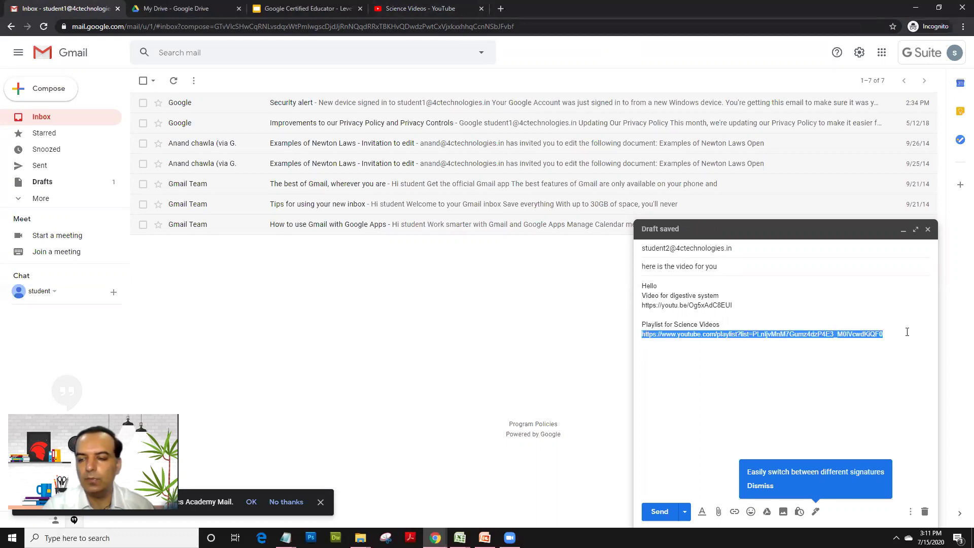
pyautogui.click(903, 230)
pyautogui.click(419, 8)
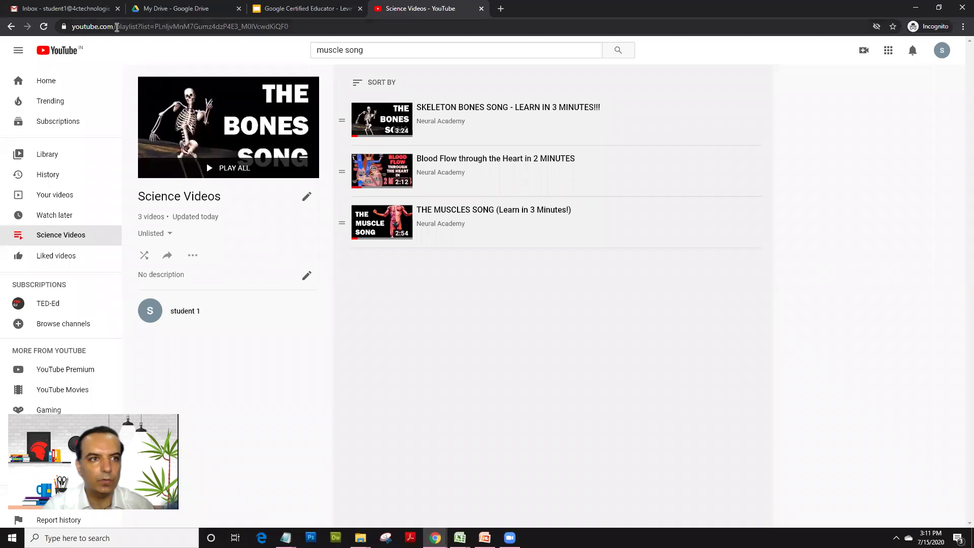
# Step: Check the Science Videos playlist's web address and sharing options without changing anything
pyautogui.click(106, 28)
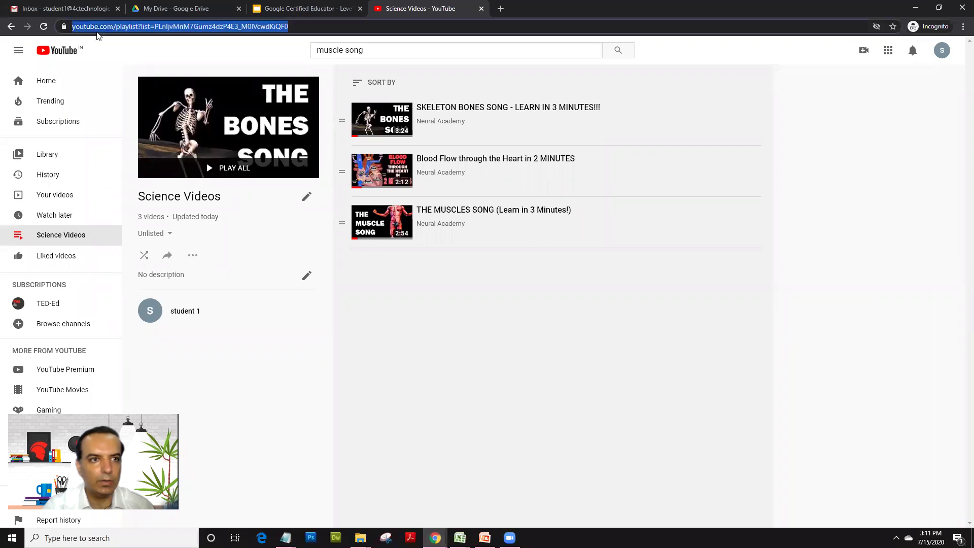
pyautogui.rightClick(162, 27)
pyautogui.click(450, 360)
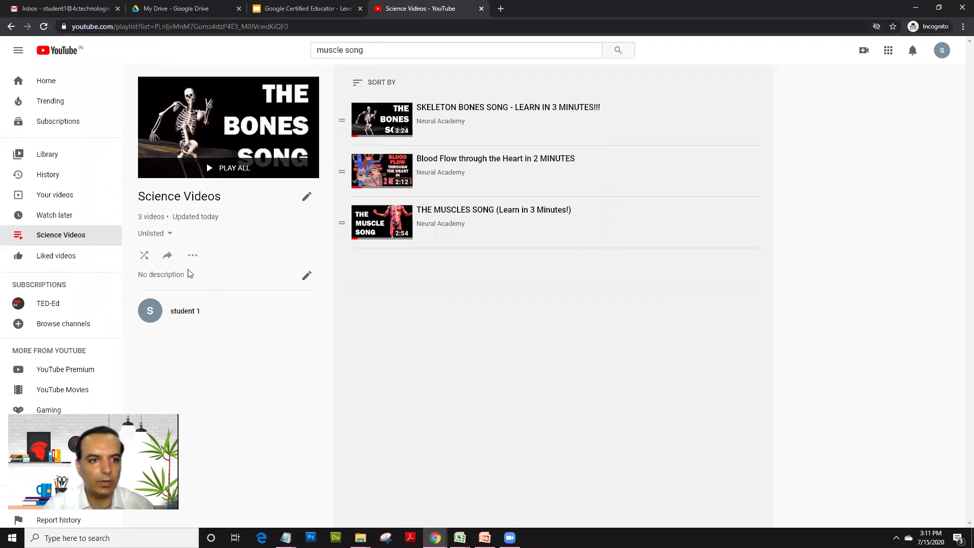
pyautogui.click(169, 258)
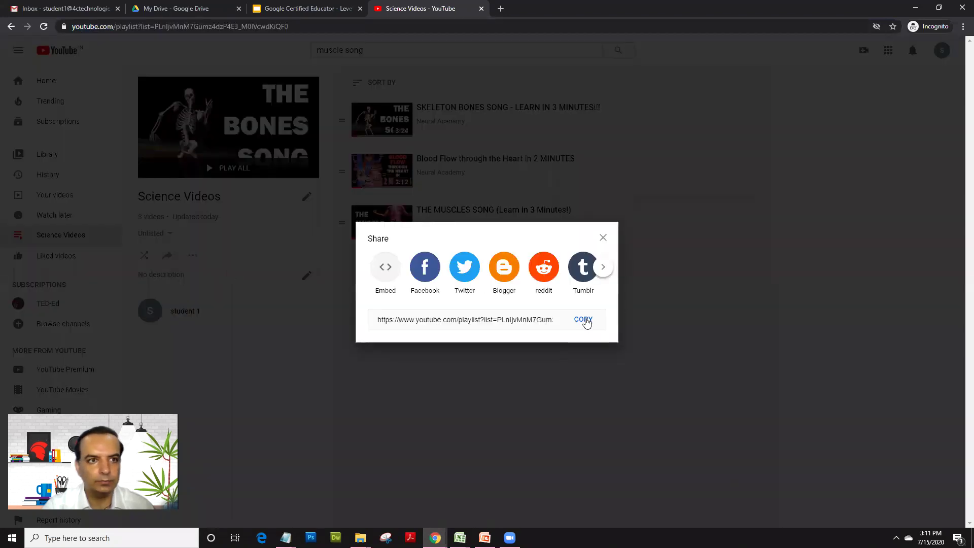
pyautogui.click(602, 239)
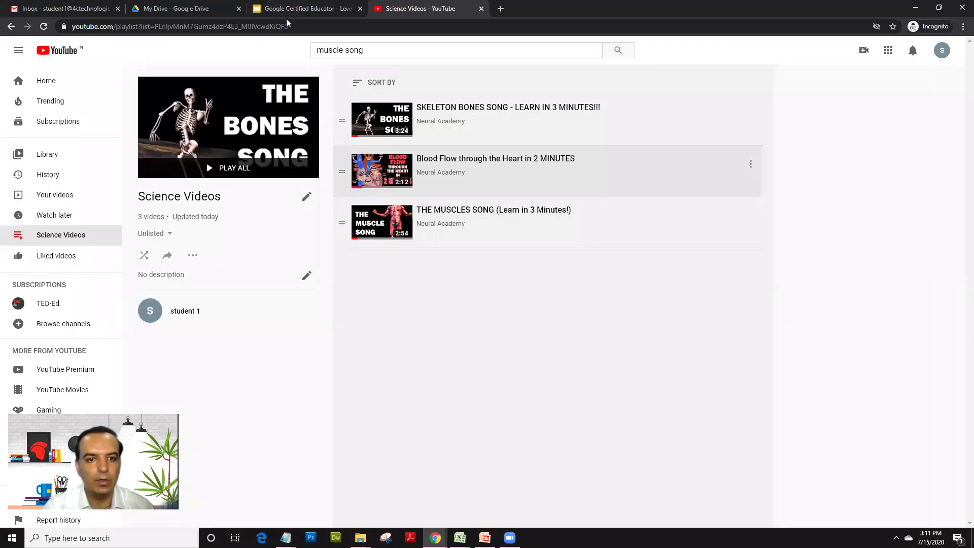
# Step: Return to the Module 3 - Youtube slide and select its five bullet points
pyautogui.click(299, 9)
pyautogui.click(462, 300)
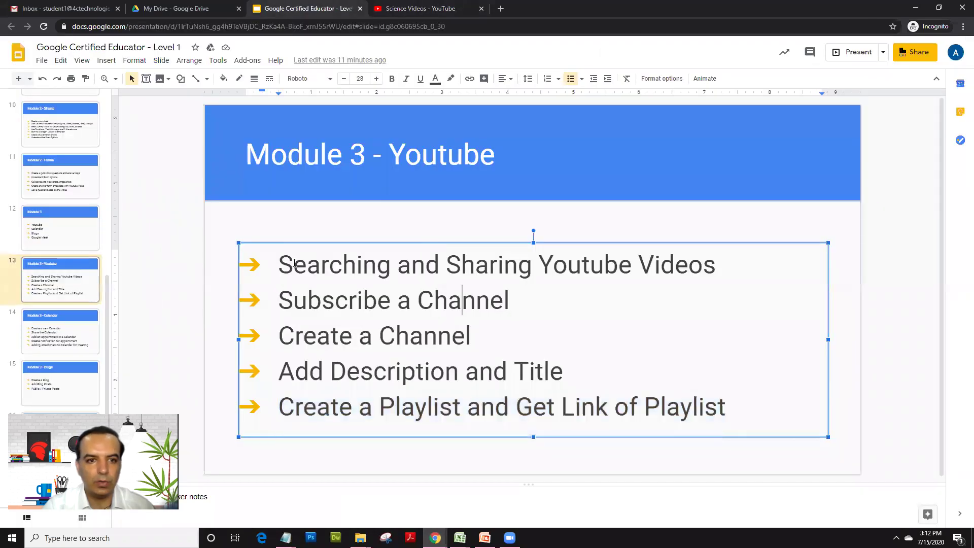
pyautogui.moveTo(284, 262); pyautogui.dragTo(731, 404)
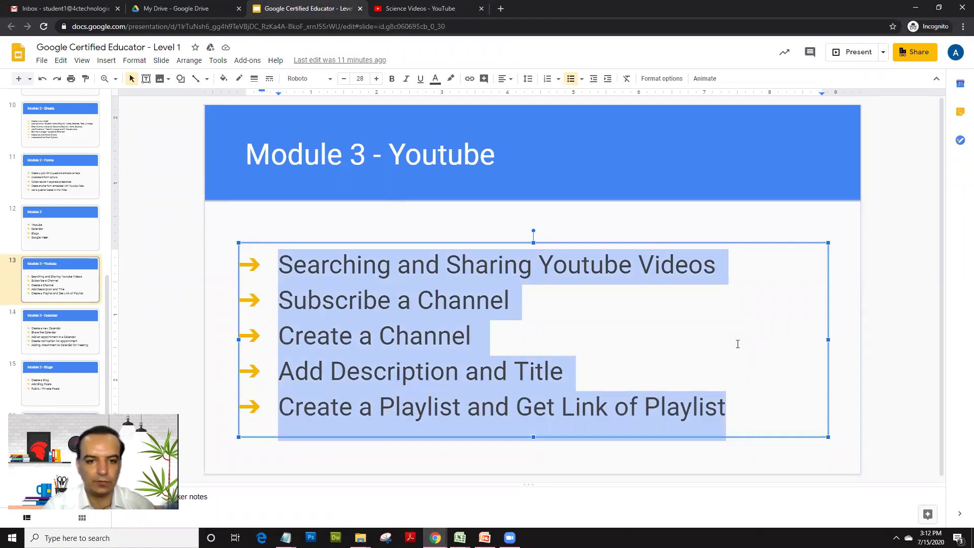